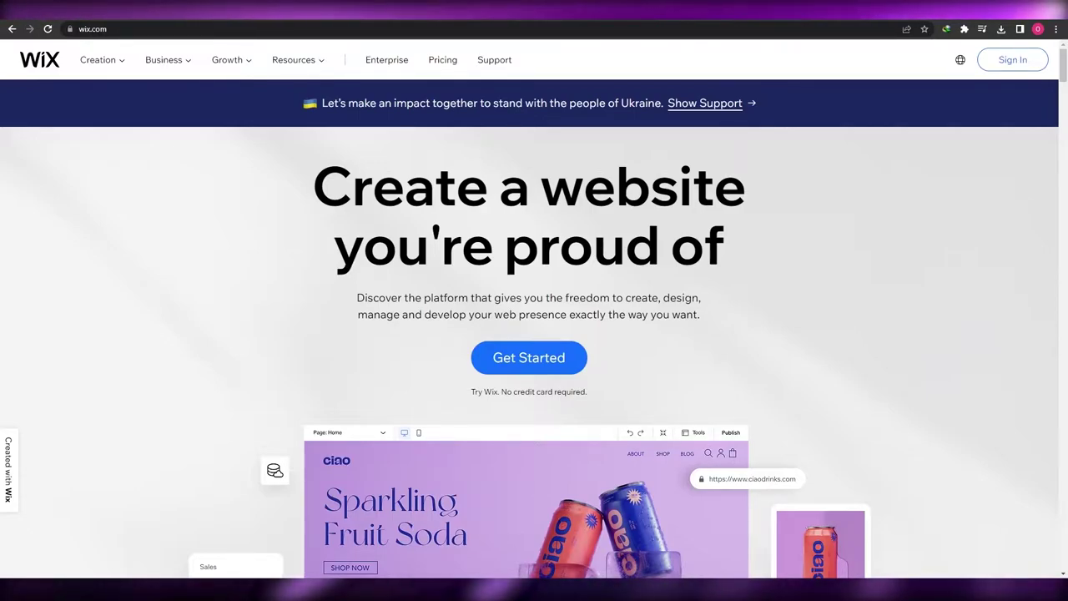
- Sign in to the Wix account with Google
{"action": "scroll", "coordinate": [559, 214], "scroll_direction": "down", "scroll_amount": 3}
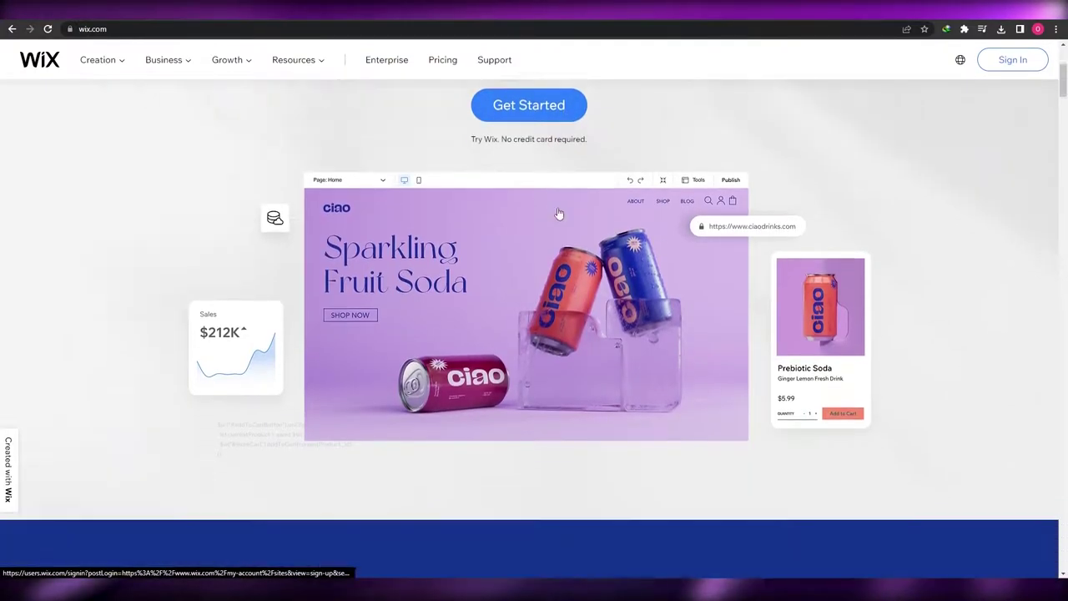
{"action": "scroll", "coordinate": [559, 213], "scroll_direction": "up", "scroll_amount": 3}
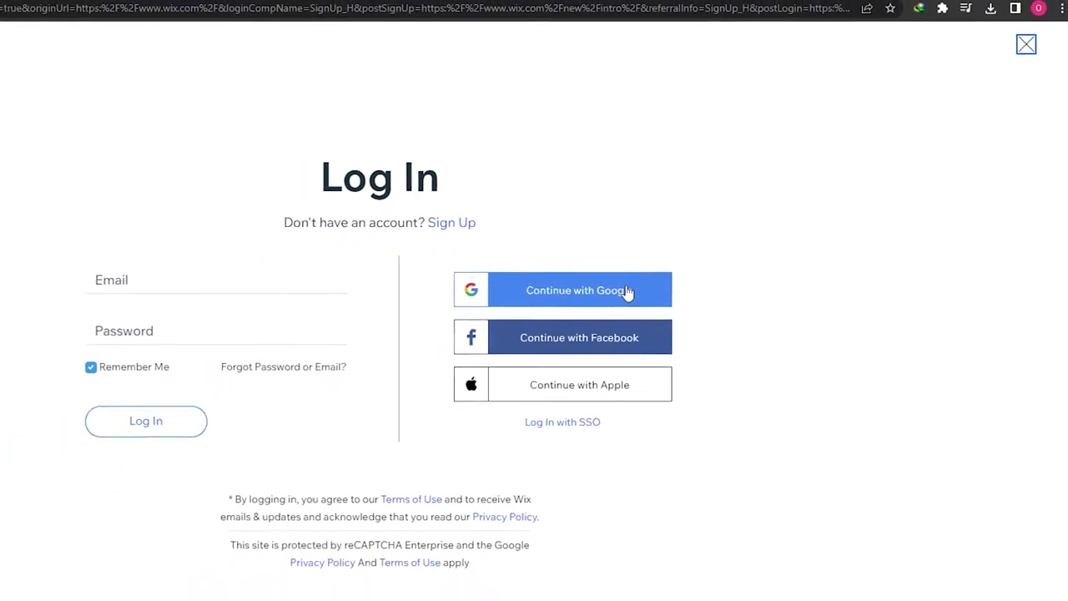
{"action": "left_click", "coordinate": [699, 247]}
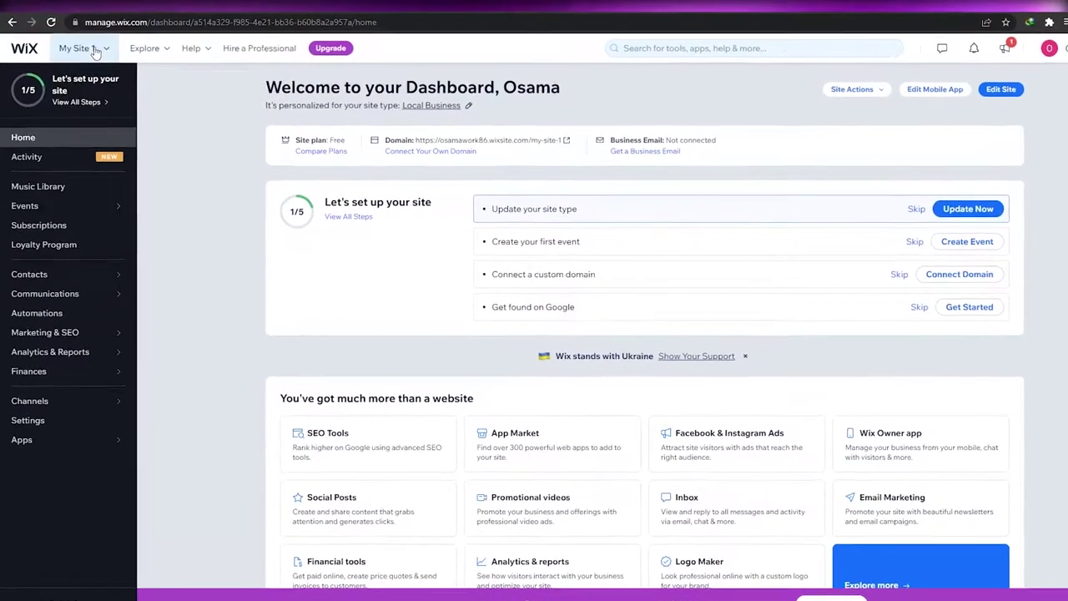
- Go to the overview of all sites and start creating a new site
{"action": "left_click", "coordinate": [73, 52]}
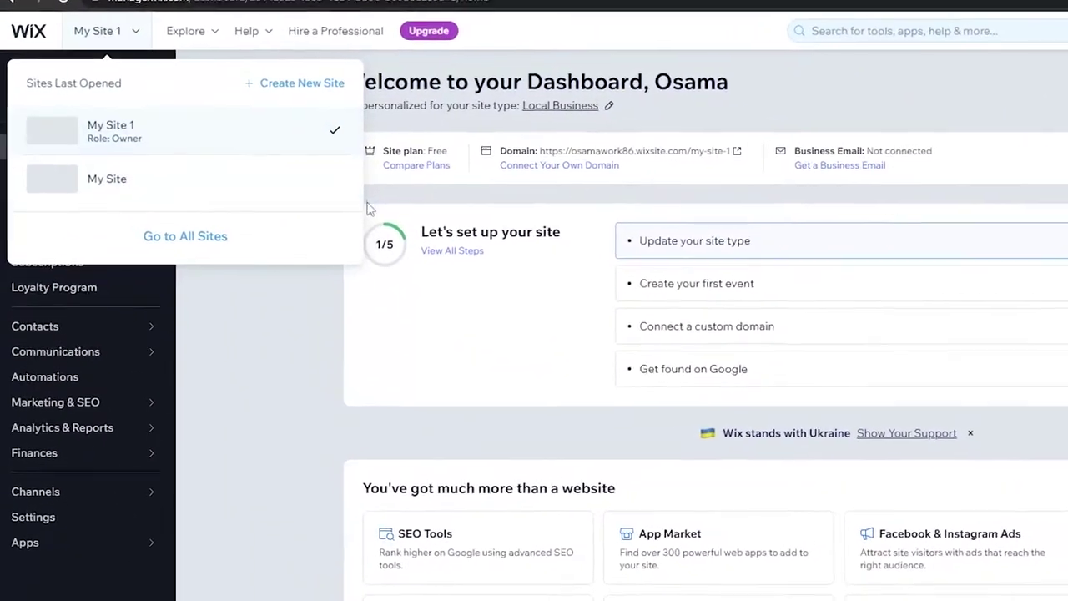
{"action": "left_click", "coordinate": [210, 259]}
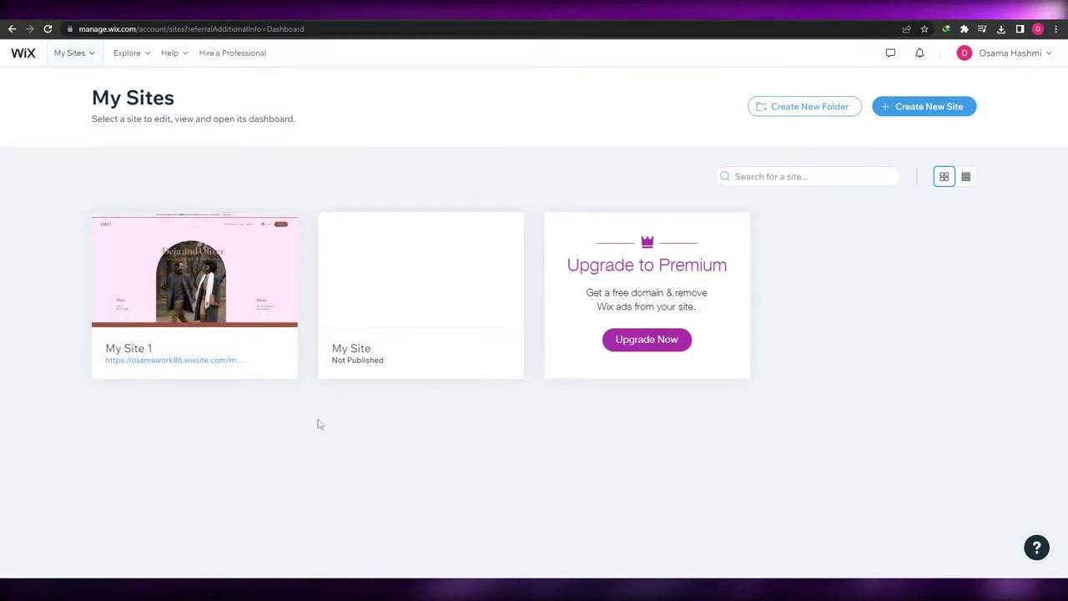
{"action": "left_click", "coordinate": [898, 109]}
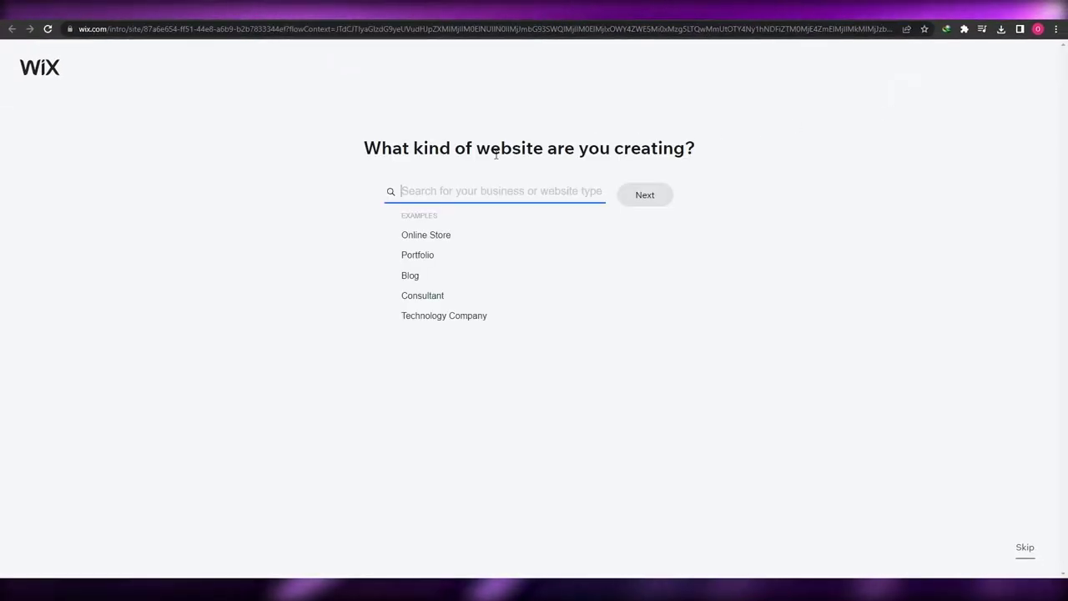
- Skip the website type and feature questions, and choose to create the website by editing a template
{"action": "left_click", "coordinate": [1028, 548]}
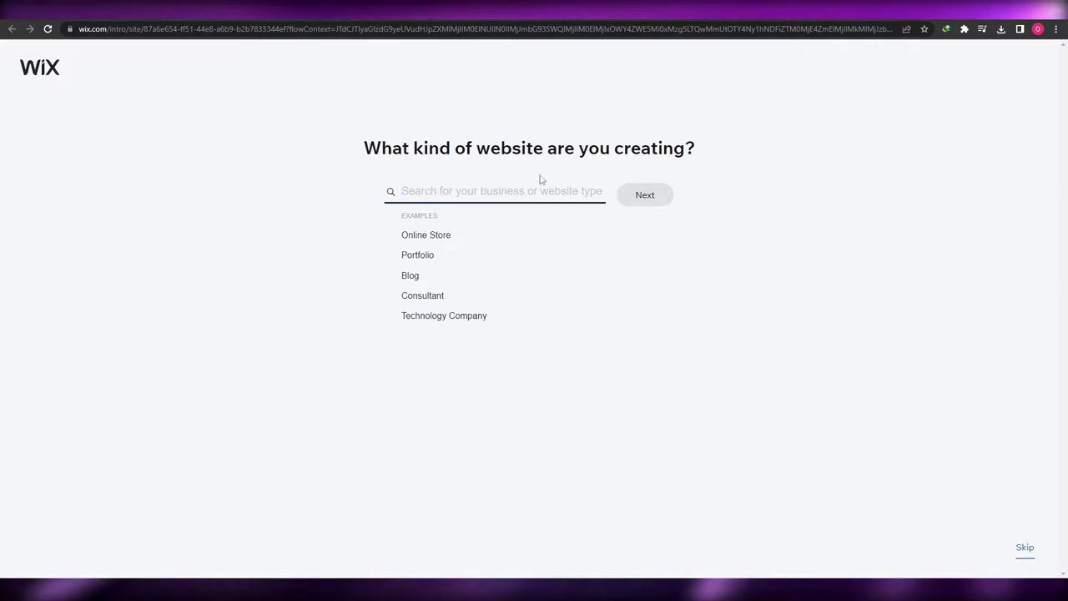
{"action": "left_click", "coordinate": [1025, 549]}
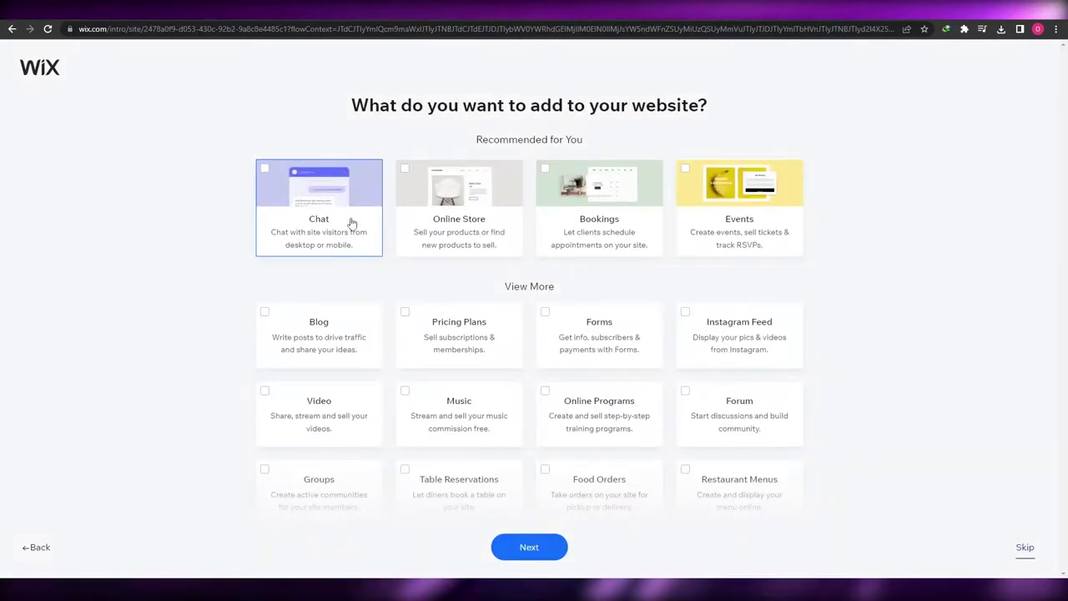
{"action": "left_click", "coordinate": [1022, 547]}
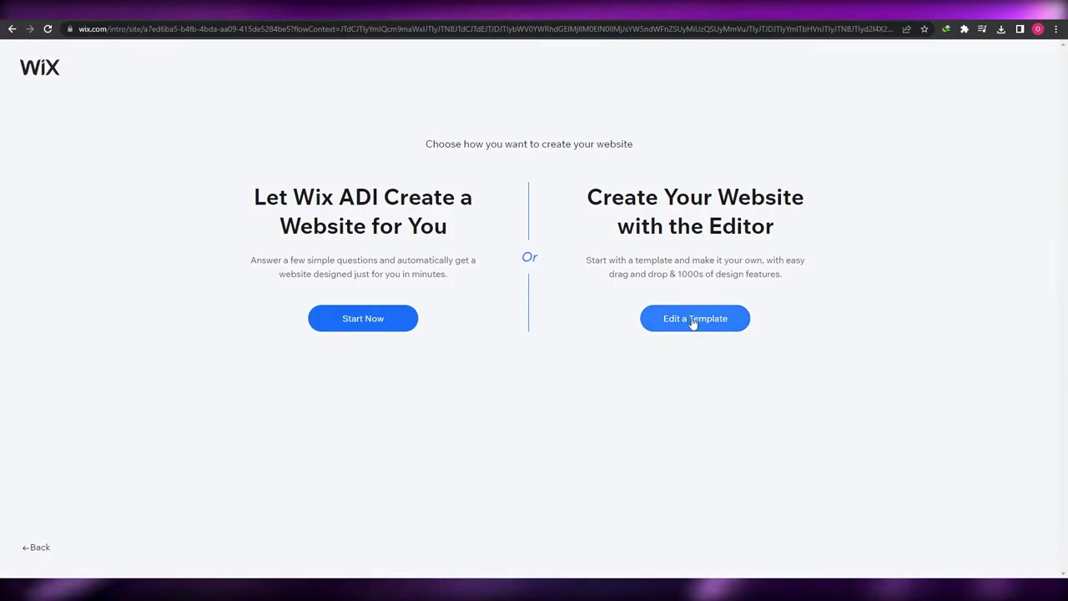
{"action": "left_click", "coordinate": [691, 322]}
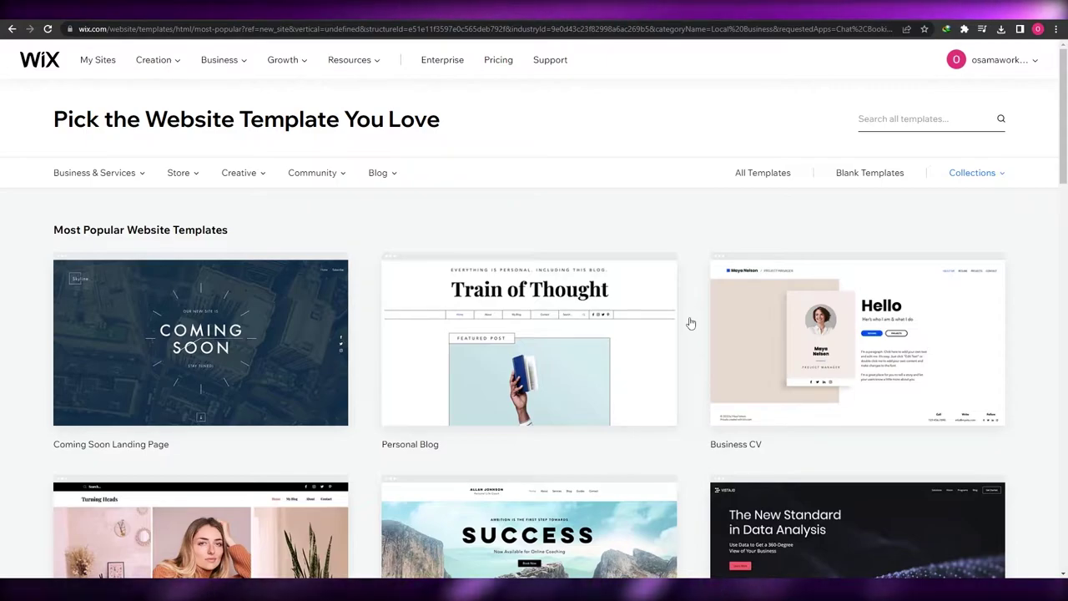
- Browse the most popular website templates and the complete collection of templates
{"action": "scroll", "coordinate": [690, 323], "scroll_direction": "down", "scroll_amount": 1}
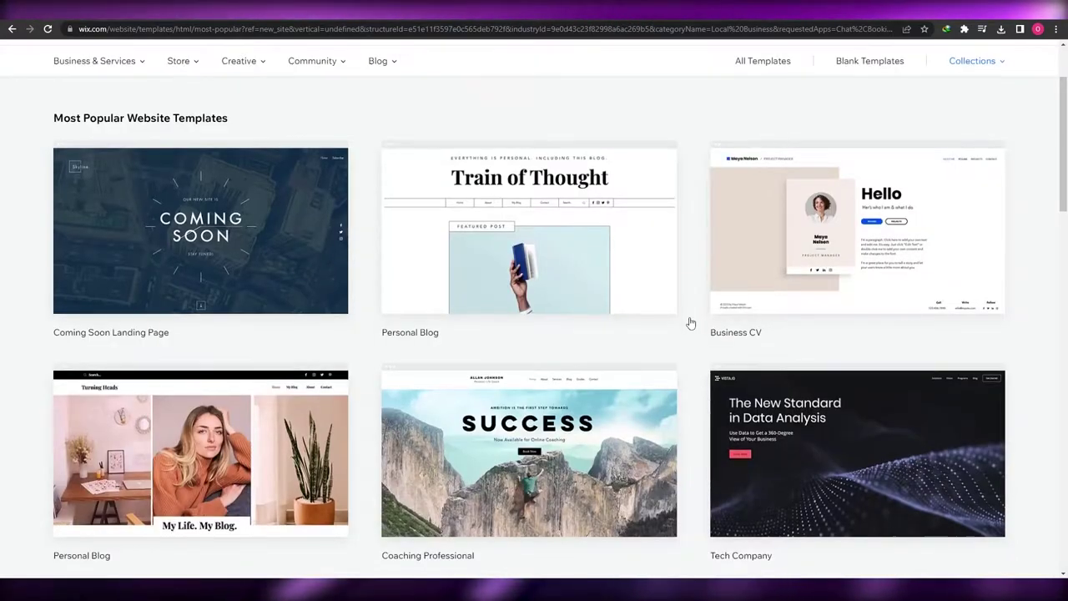
{"action": "scroll", "coordinate": [690, 322], "scroll_direction": "down", "scroll_amount": 3}
{"action": "scroll", "coordinate": [690, 322], "scroll_direction": "up", "scroll_amount": 1}
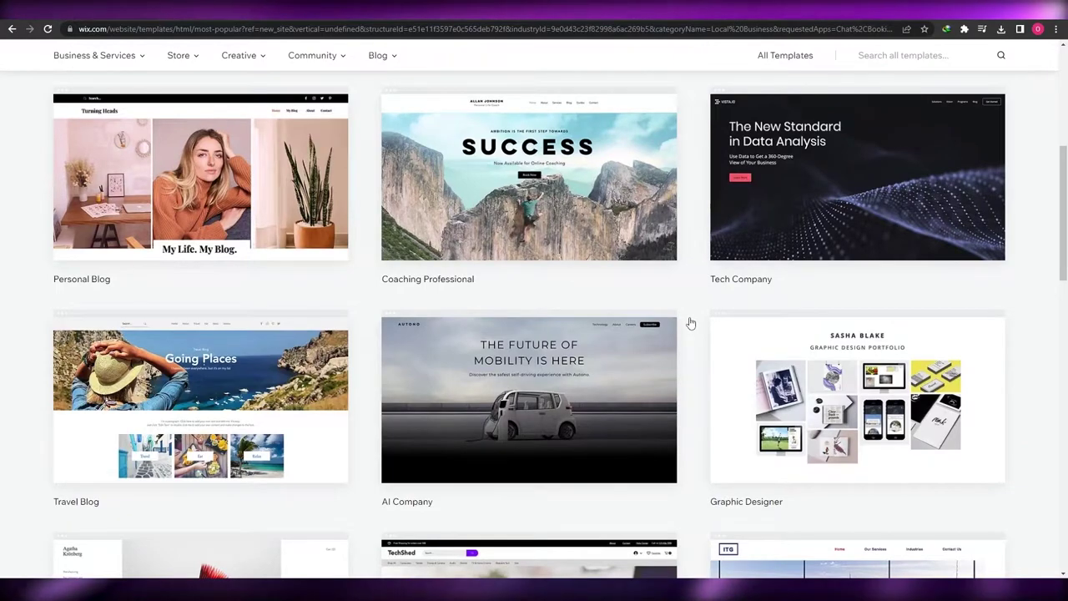
{"action": "scroll", "coordinate": [691, 322], "scroll_direction": "down", "scroll_amount": 1}
{"action": "scroll", "coordinate": [690, 323], "scroll_direction": "up", "scroll_amount": 5}
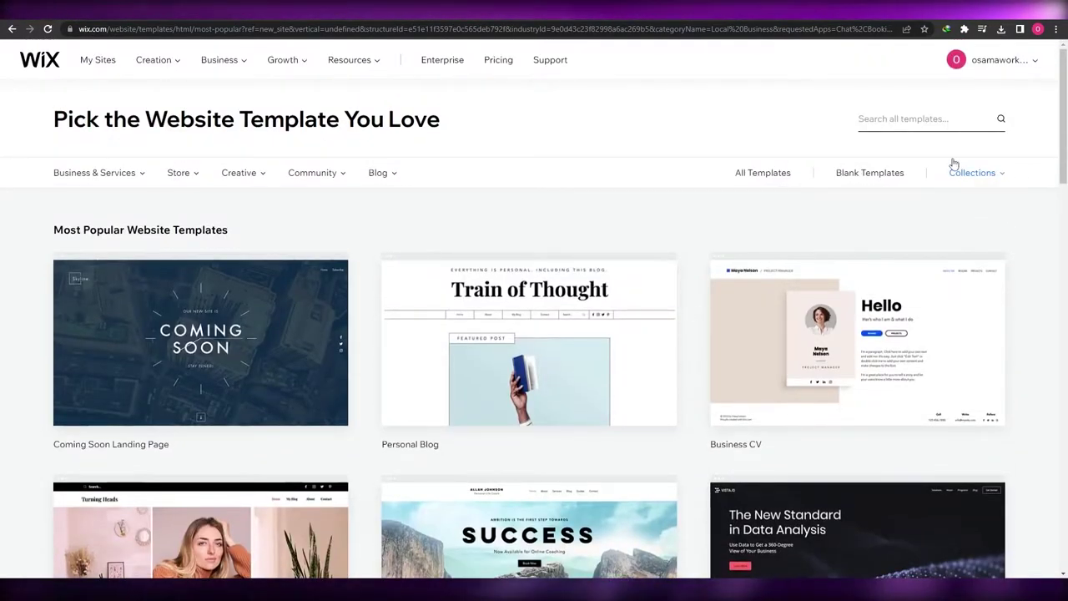
{"action": "left_click", "coordinate": [752, 178]}
{"action": "scroll", "coordinate": [710, 262], "scroll_direction": "down", "scroll_amount": 1}
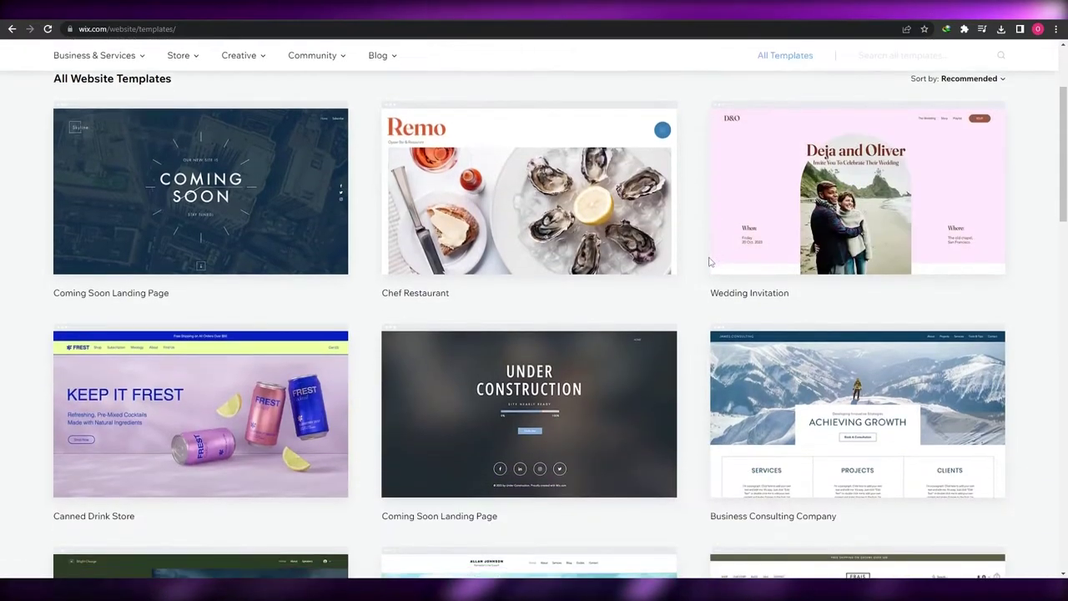
{"action": "scroll", "coordinate": [711, 262], "scroll_direction": "down", "scroll_amount": 3}
{"action": "scroll", "coordinate": [706, 262], "scroll_direction": "up", "scroll_amount": 2}
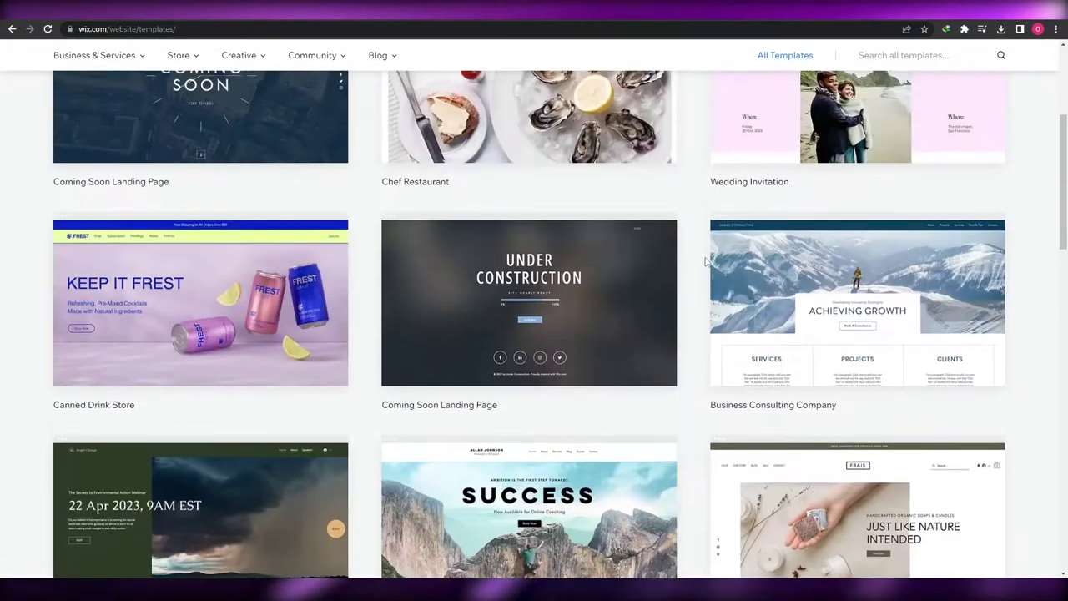
- Preview the "Under Construction" Coming Soon Landing Page template and open it for editing
{"action": "mouse_move", "coordinate": [605, 379]}
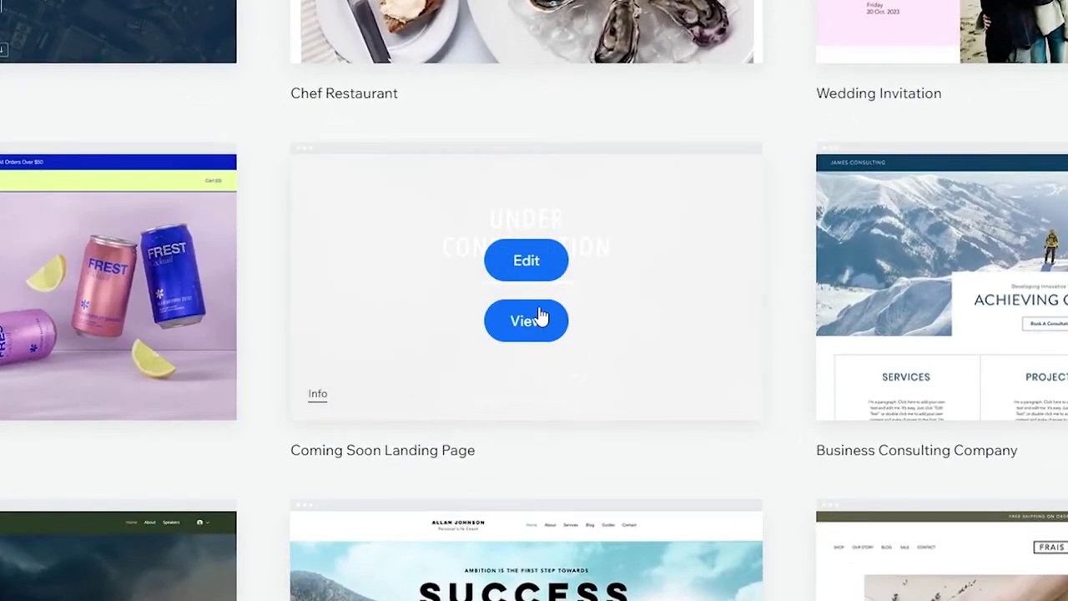
{"action": "left_click", "coordinate": [539, 317]}
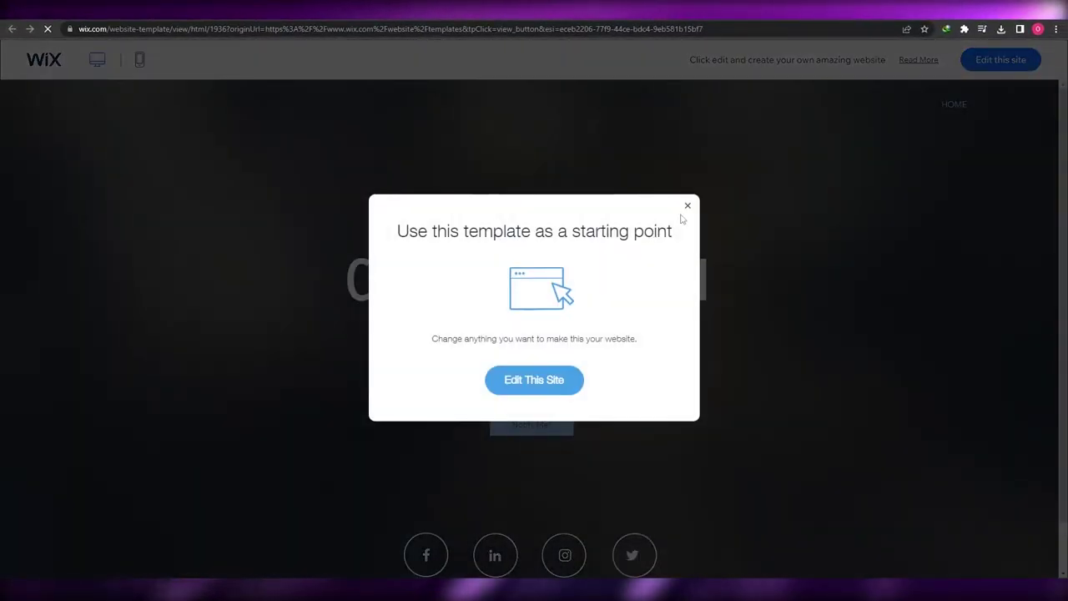
{"action": "left_click", "coordinate": [686, 206]}
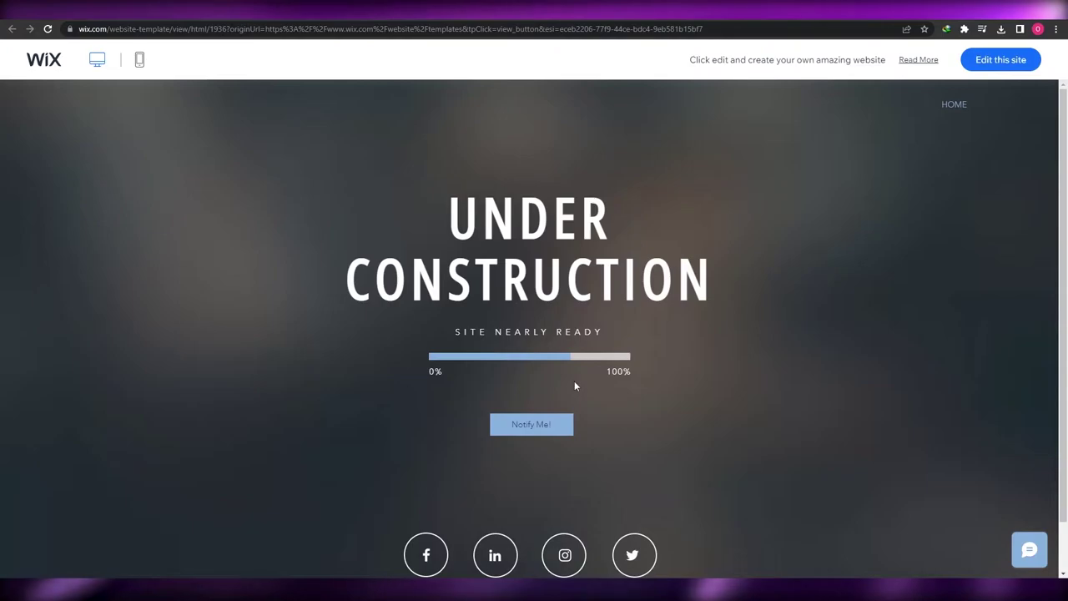
{"action": "scroll", "coordinate": [575, 386], "scroll_direction": "down", "scroll_amount": 1}
{"action": "scroll", "coordinate": [542, 384], "scroll_direction": "up", "scroll_amount": 1}
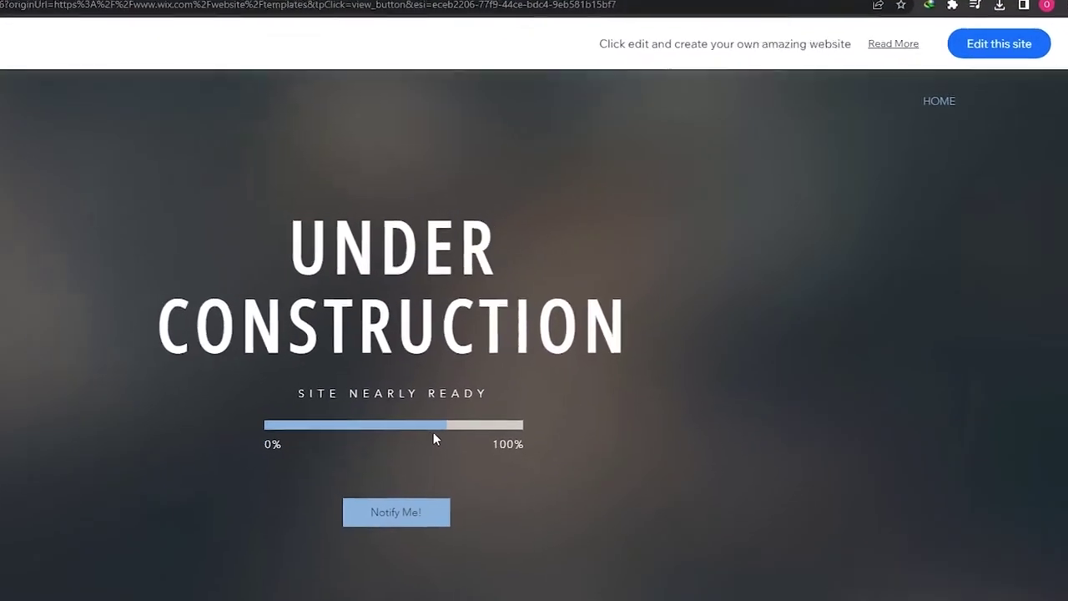
{"action": "left_click", "coordinate": [985, 40]}
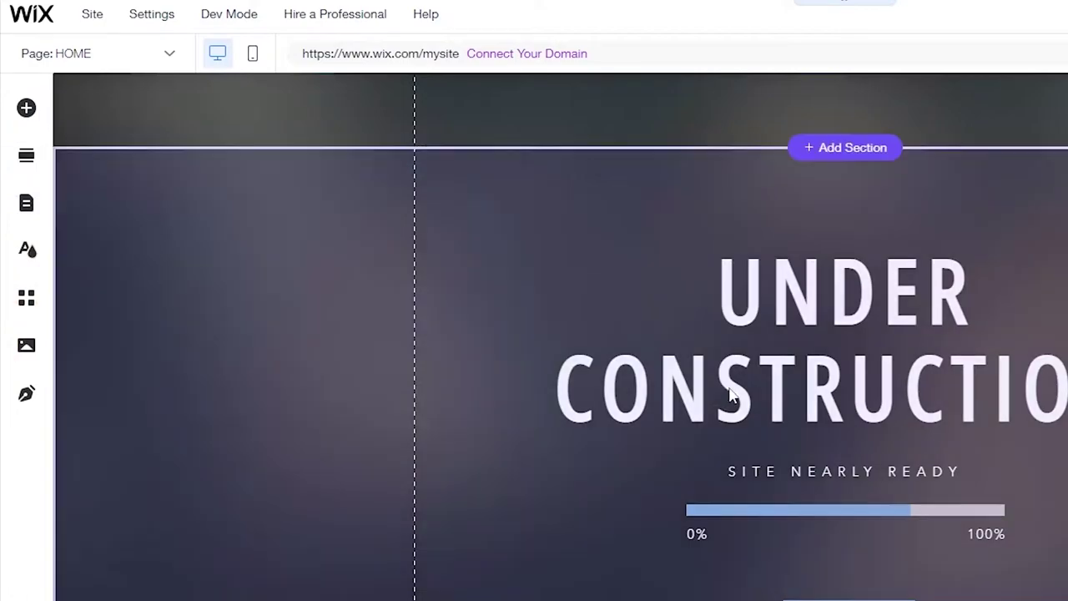
- Add a blank section between the Coming Soon section and the footer of the HOME page
{"action": "scroll", "coordinate": [729, 381], "scroll_direction": "down", "scroll_amount": 2}
{"action": "scroll", "coordinate": [729, 382], "scroll_direction": "up", "scroll_amount": 2}
{"action": "scroll", "coordinate": [726, 360], "scroll_direction": "down", "scroll_amount": 2}
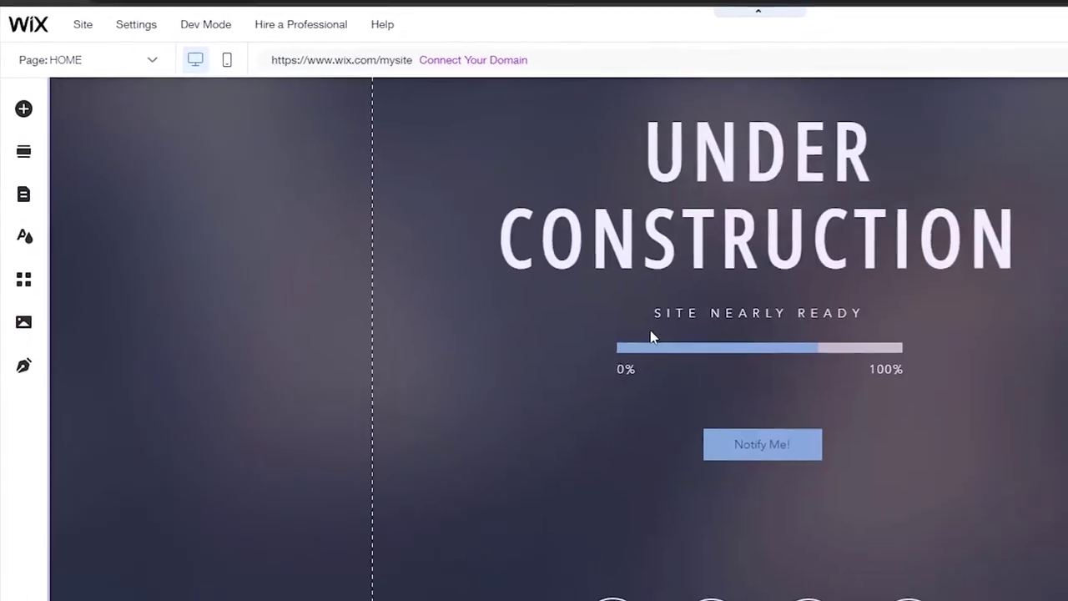
{"action": "scroll", "coordinate": [653, 336], "scroll_direction": "up", "scroll_amount": 1}
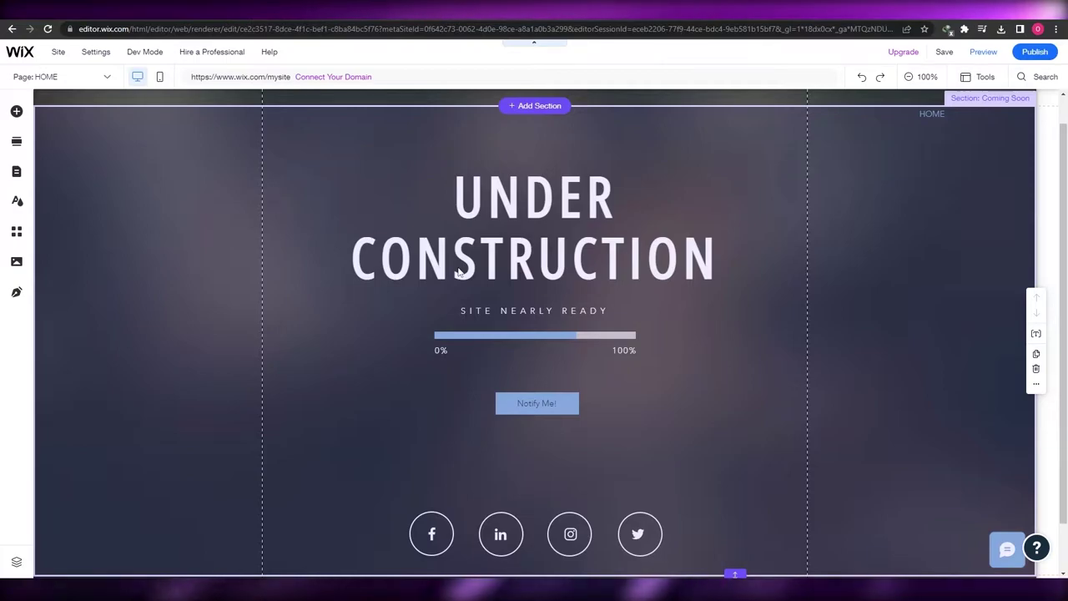
{"action": "scroll", "coordinate": [459, 272], "scroll_direction": "down", "scroll_amount": 2}
{"action": "scroll", "coordinate": [501, 313], "scroll_direction": "up", "scroll_amount": 2}
{"action": "scroll", "coordinate": [502, 316], "scroll_direction": "down", "scroll_amount": 2}
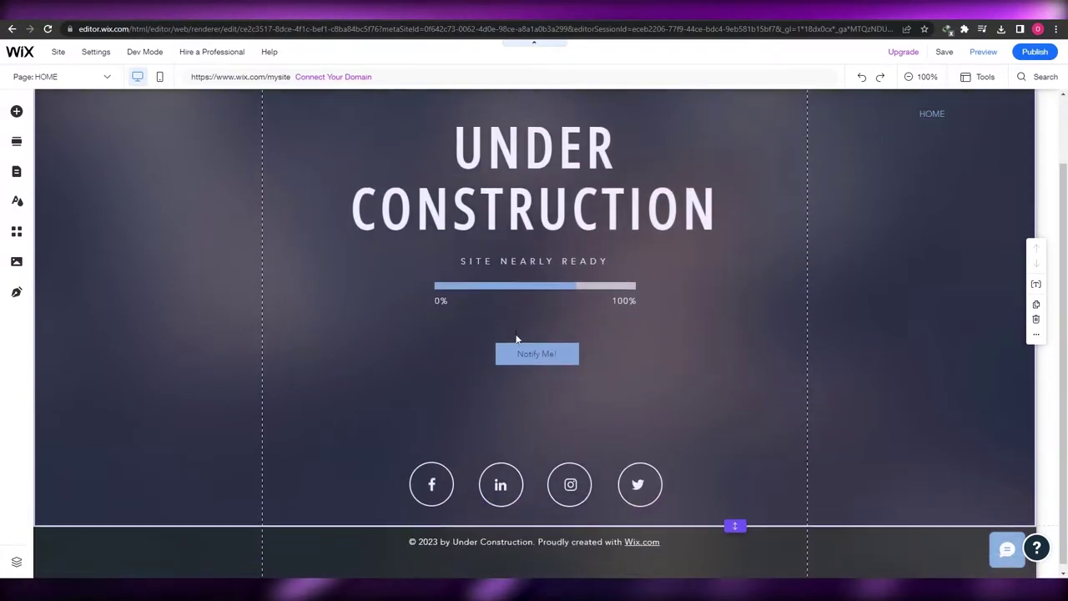
{"action": "left_click", "coordinate": [534, 517]}
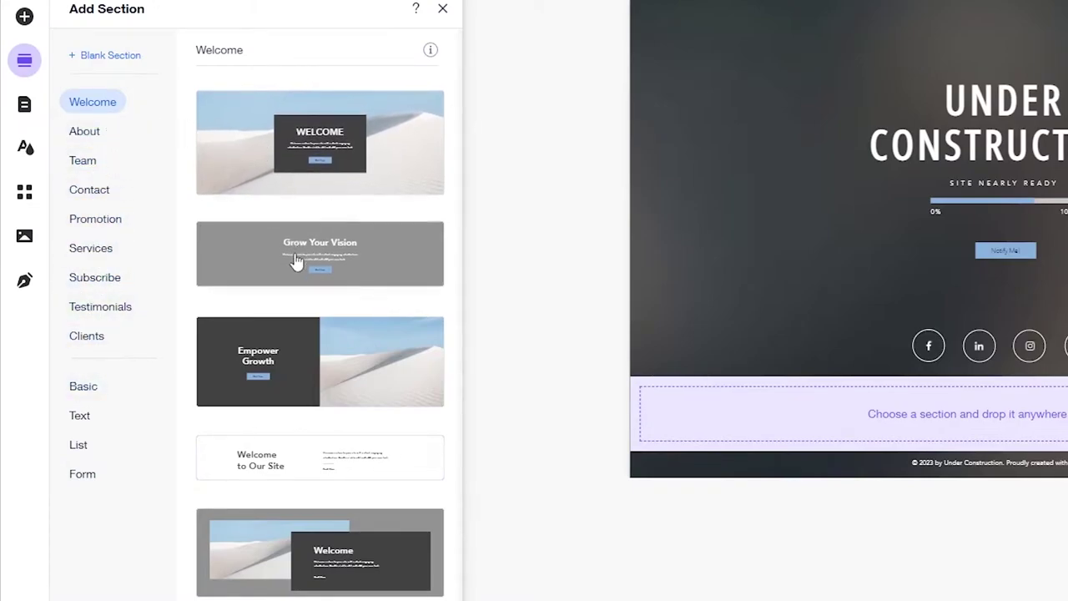
{"action": "left_click", "coordinate": [90, 59]}
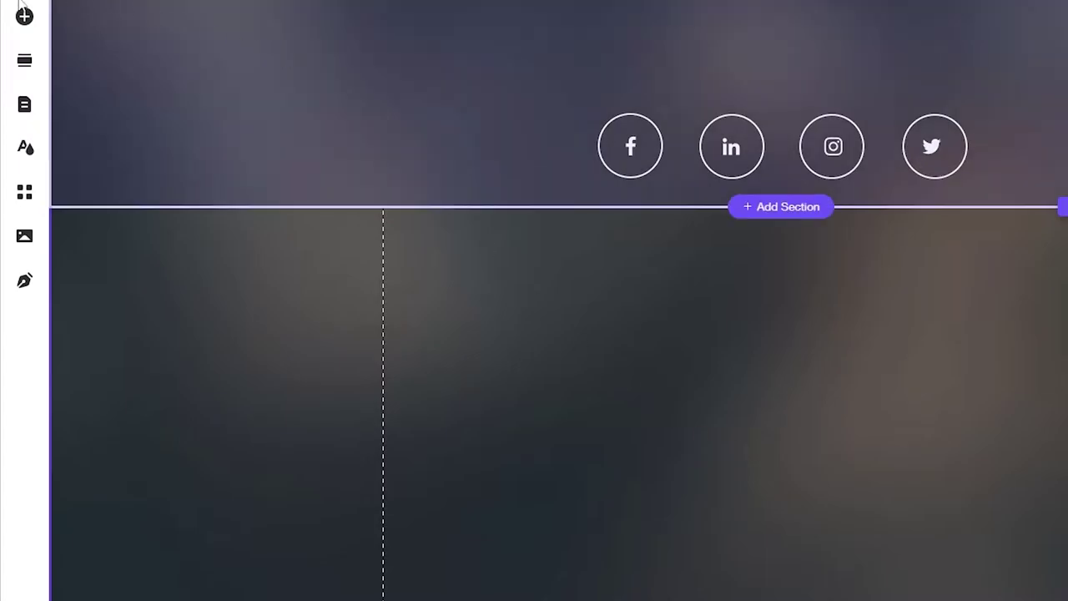
- Search the Wix App Market for "bookings" and add the Wix Bookings app to the site
{"action": "left_click", "coordinate": [25, 192]}
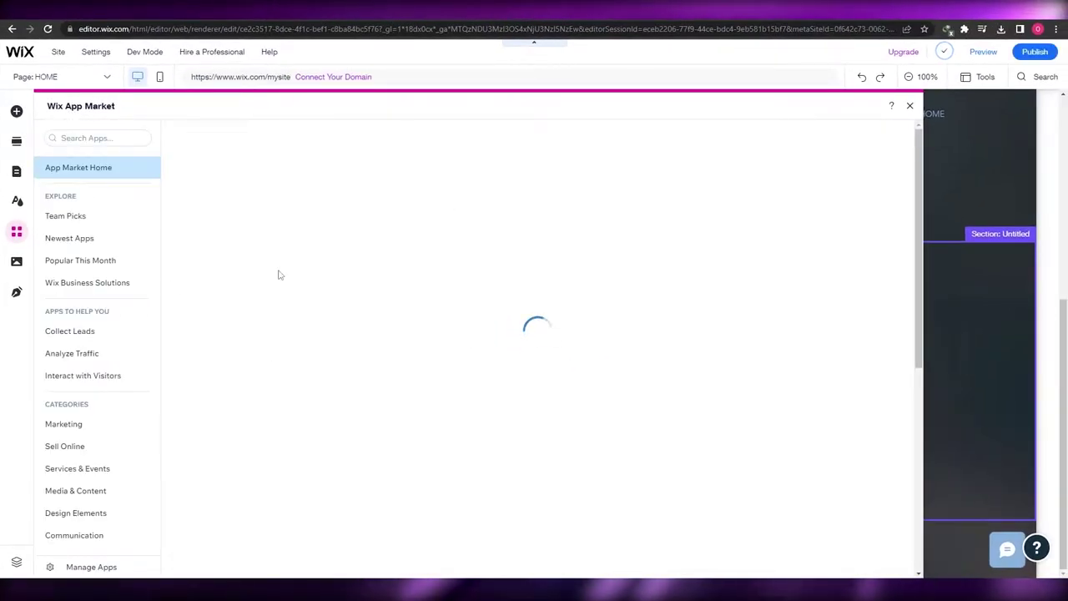
{"action": "left_click", "coordinate": [95, 139]}
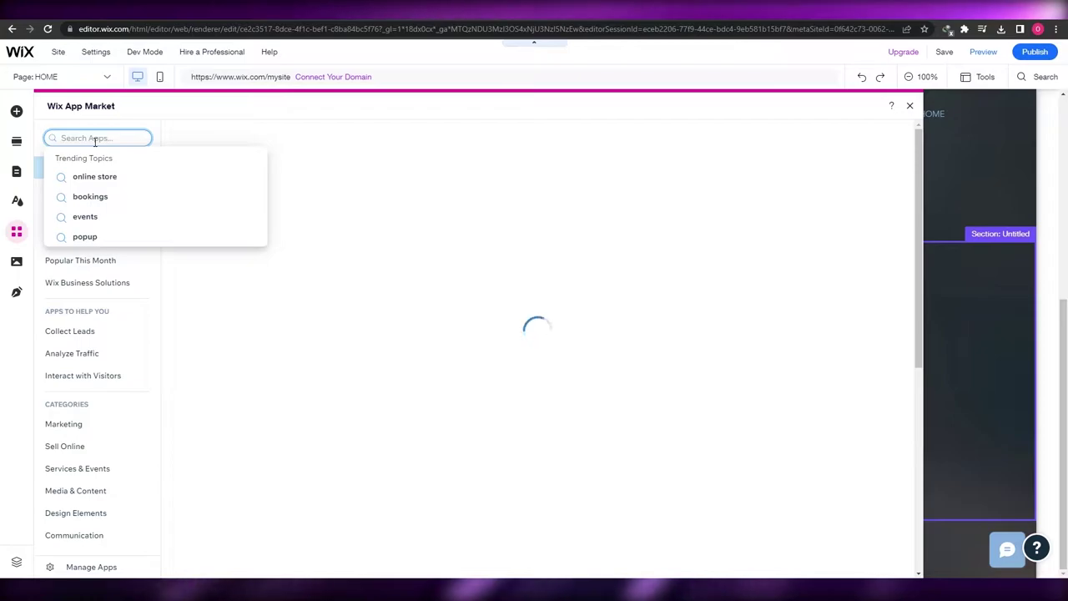
{"action": "left_click", "coordinate": [105, 198]}
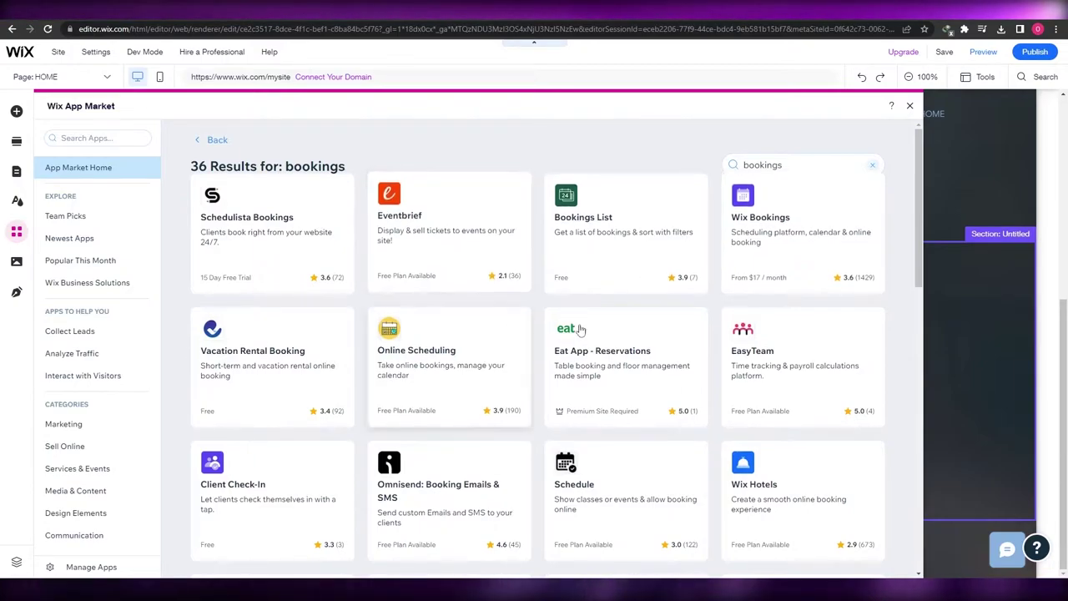
{"action": "scroll", "coordinate": [767, 287], "scroll_direction": "down", "scroll_amount": 1}
{"action": "scroll", "coordinate": [776, 290], "scroll_direction": "up", "scroll_amount": 1}
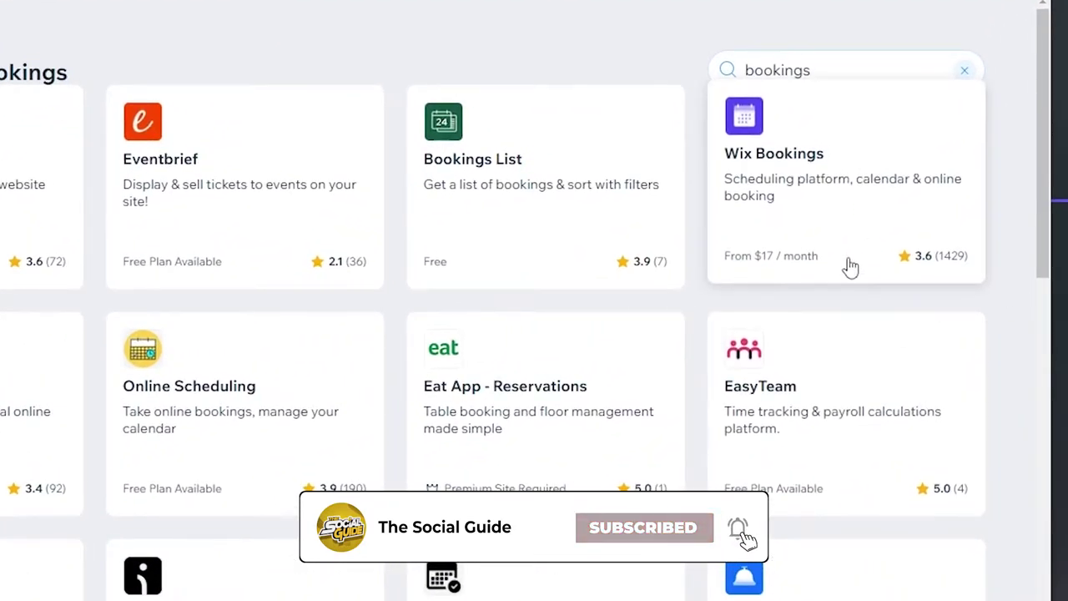
{"action": "left_click", "coordinate": [774, 213]}
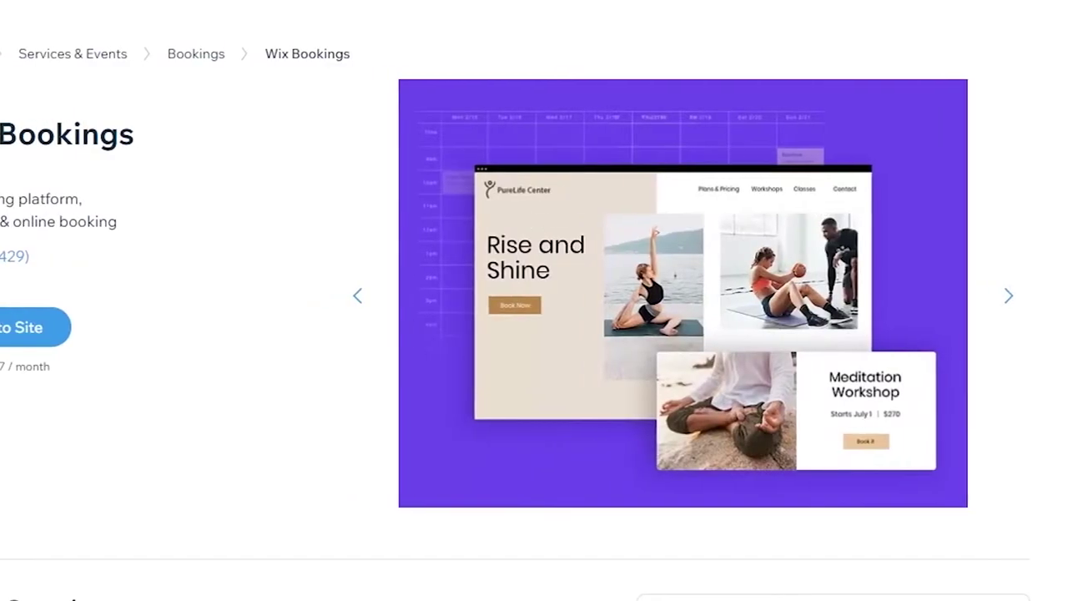
{"action": "left_click", "coordinate": [139, 342]}
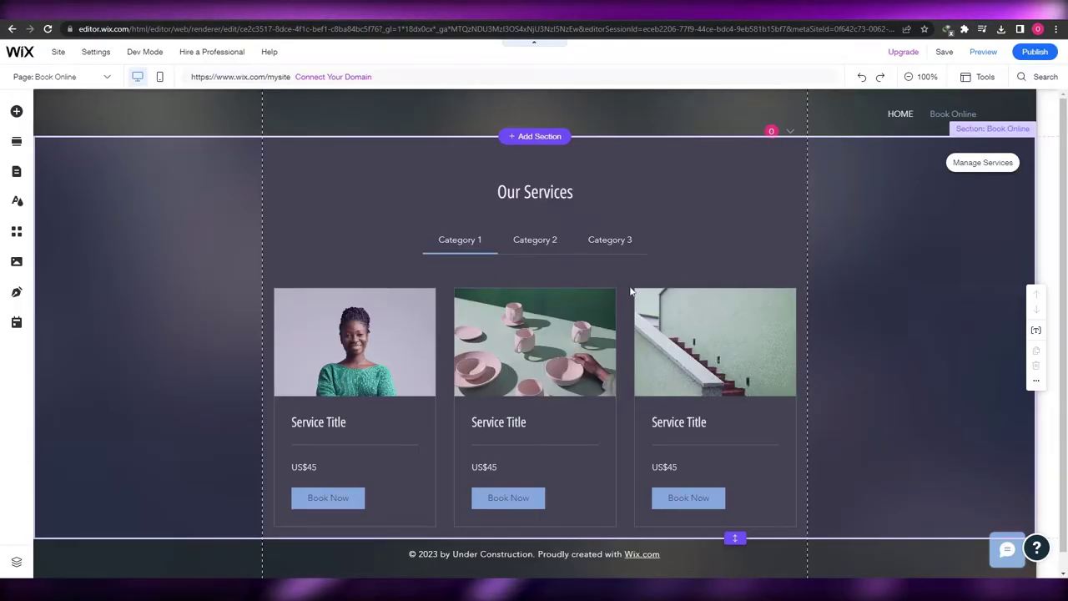
- Select the services widget on the Book Online page and open the Wix Bookings manager
{"action": "left_click", "coordinate": [878, 347]}
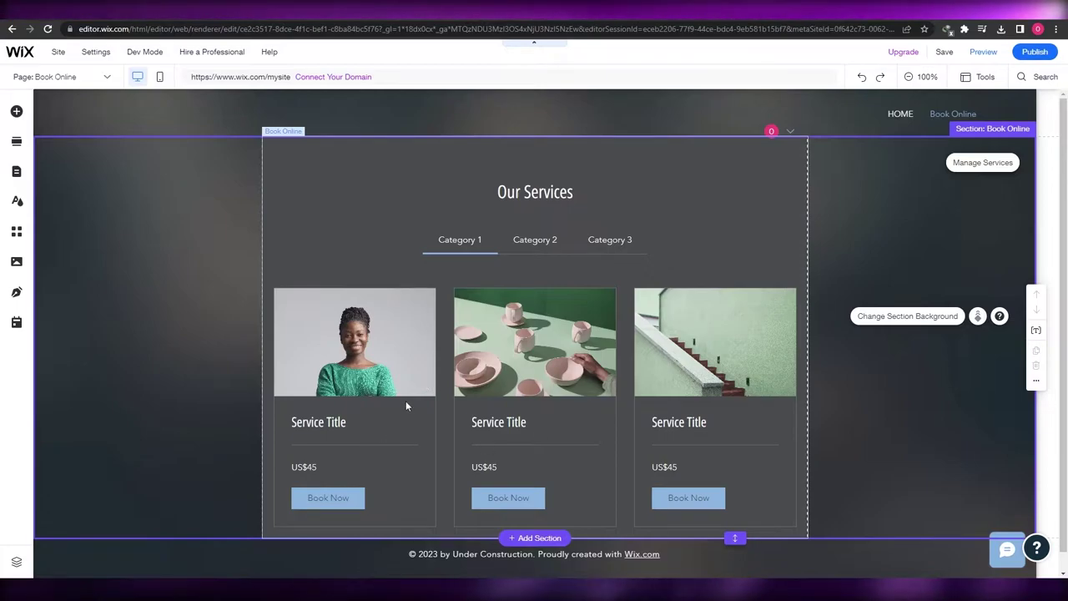
{"action": "left_click", "coordinate": [658, 336]}
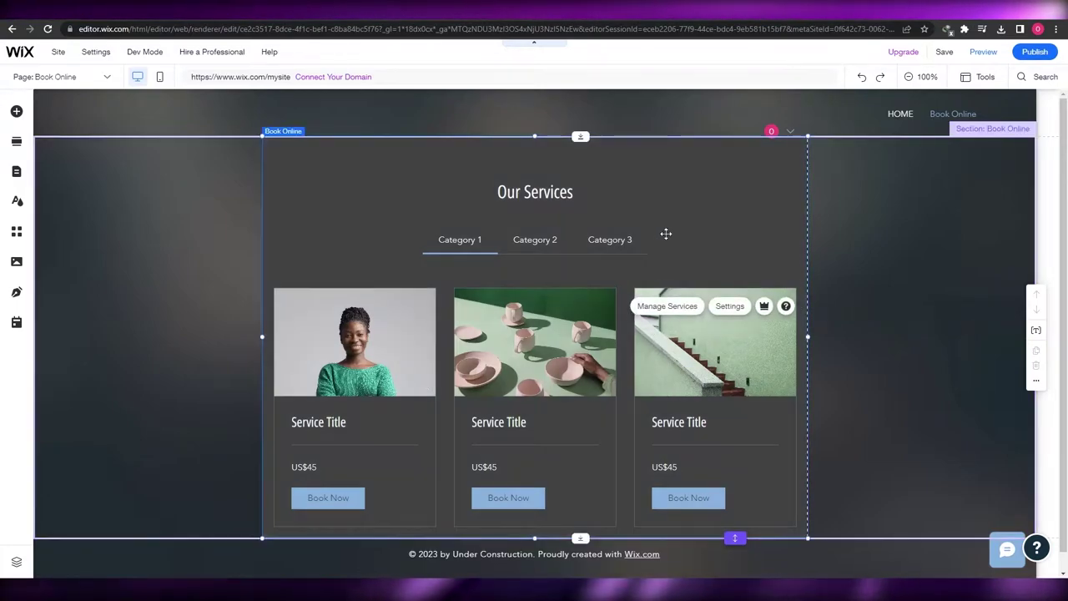
{"action": "left_click", "coordinate": [665, 234]}
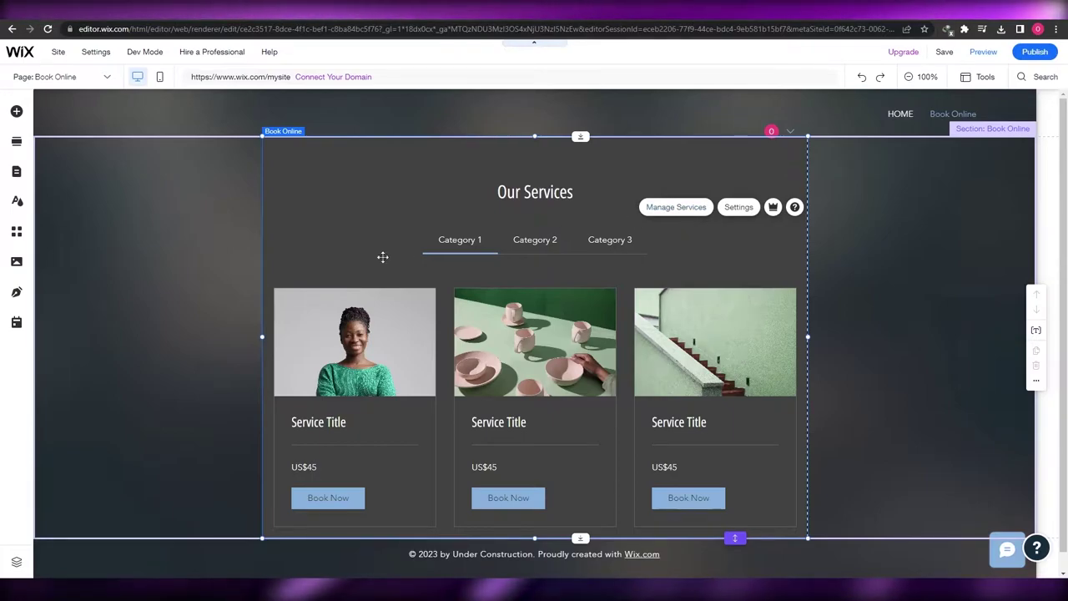
{"action": "left_click", "coordinate": [16, 322]}
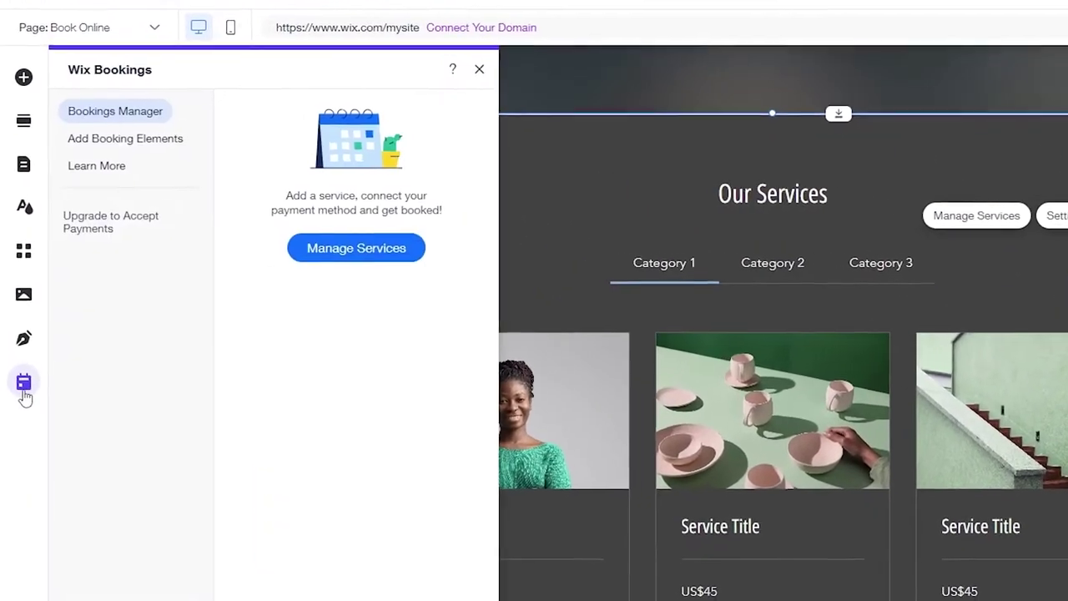
- Open the booking services management, then examine the Class Schedule timetable on the Book Online page
{"action": "left_click", "coordinate": [385, 250]}
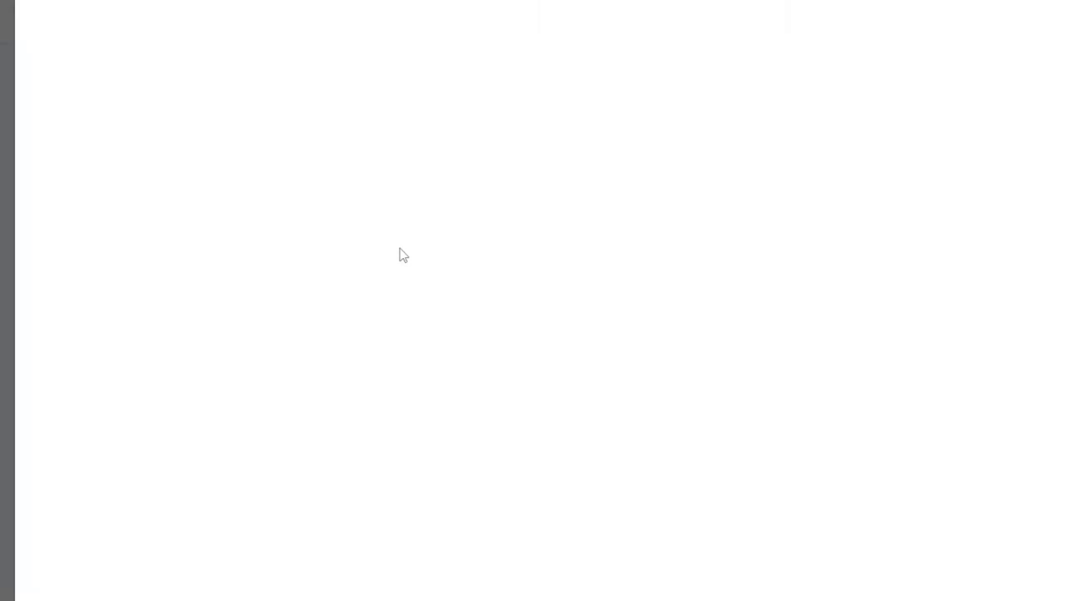
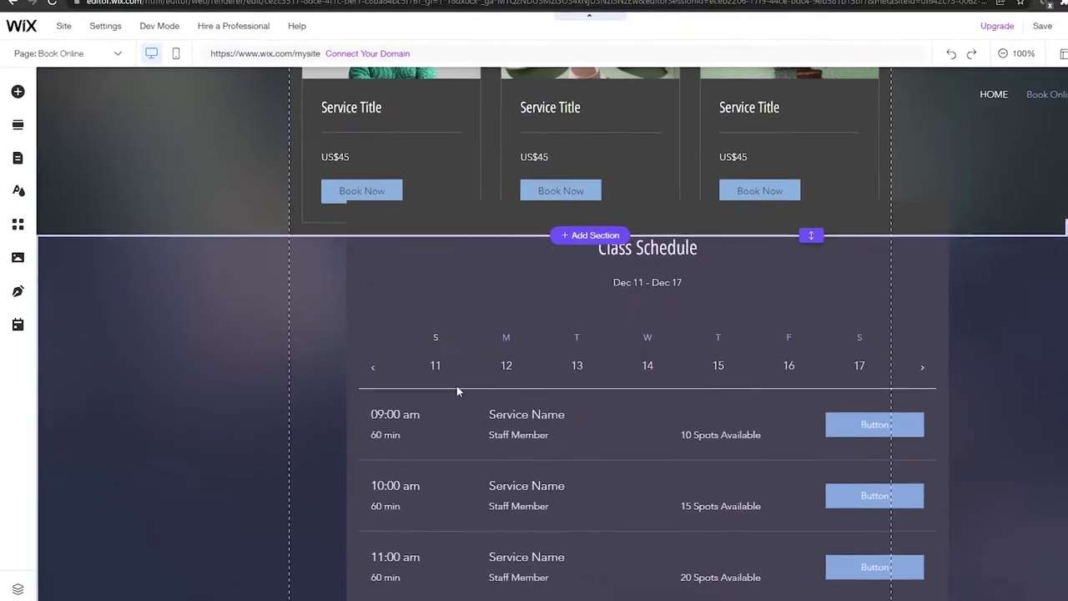
{"action": "scroll", "coordinate": [283, 433], "scroll_direction": "down", "scroll_amount": 2}
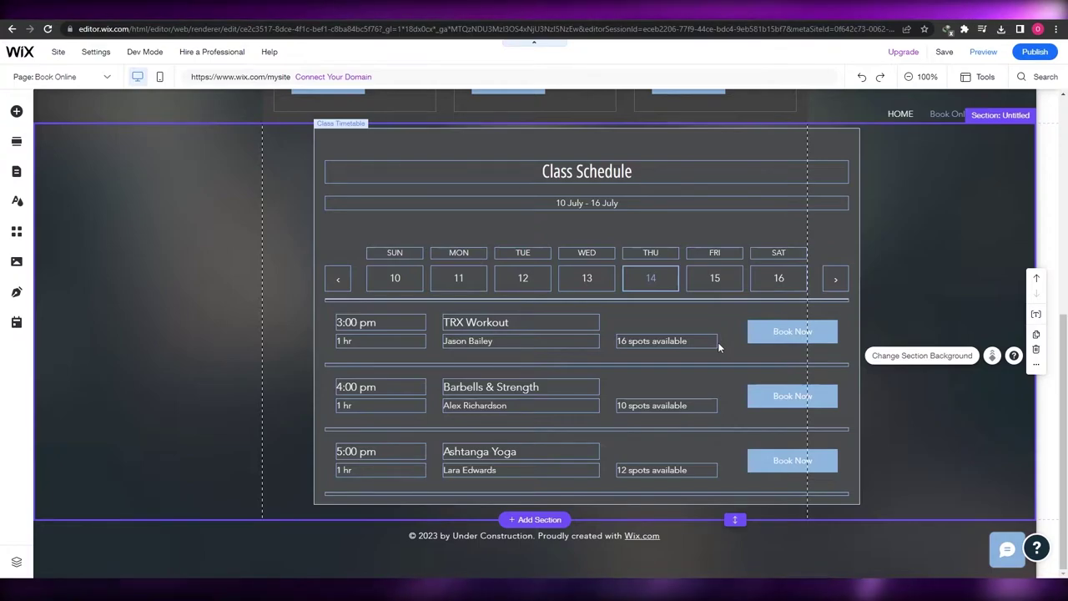
{"action": "left_click", "coordinate": [832, 278]}
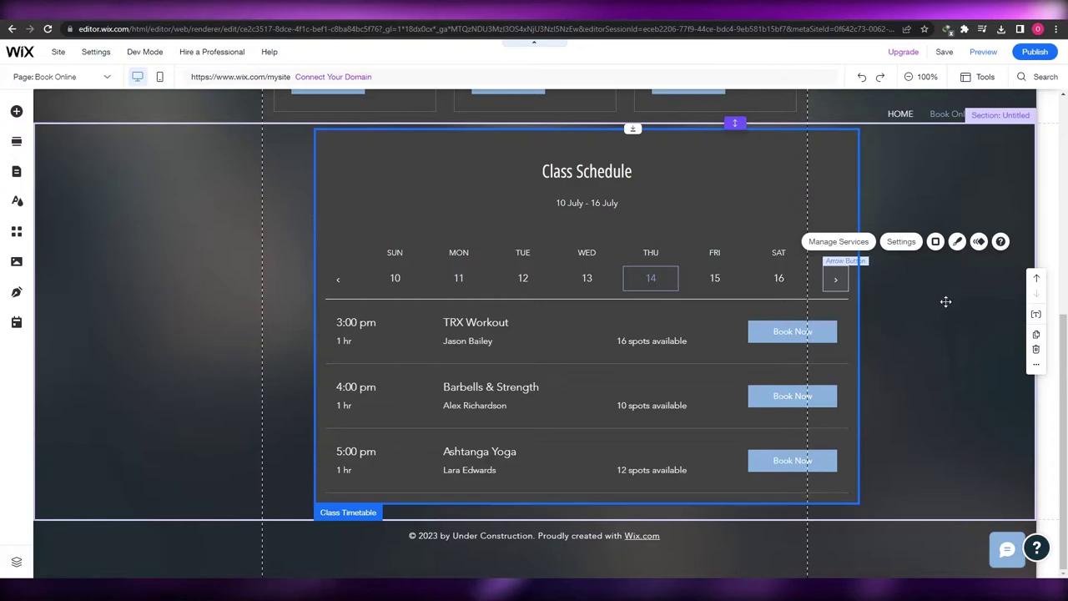
{"action": "left_click", "coordinate": [953, 332]}
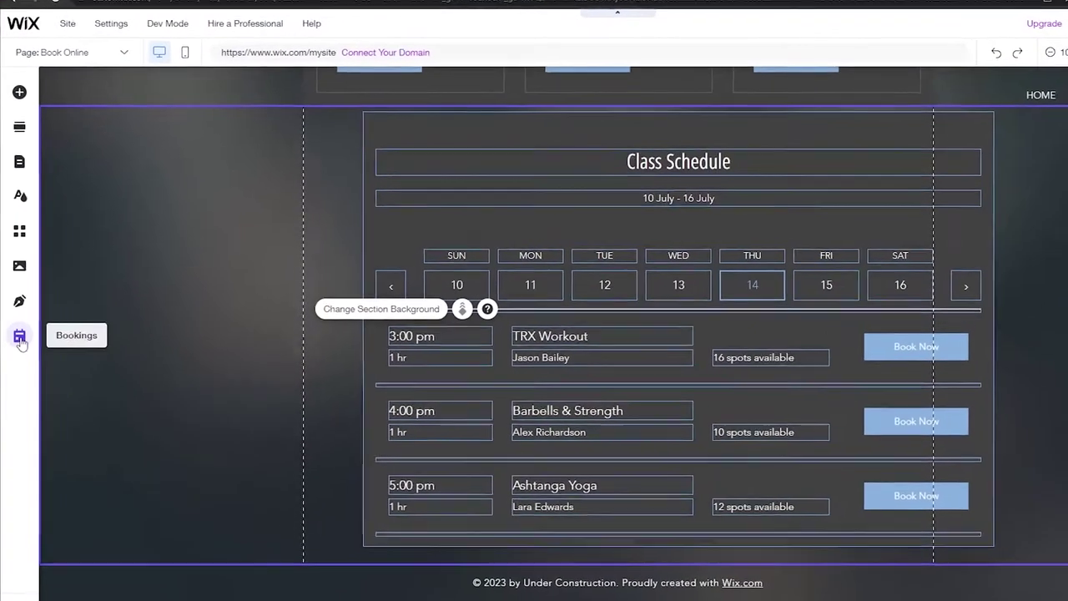
- Open the Wix Bookings services manager from the editor and view the booking calendar
{"action": "left_click", "coordinate": [17, 323]}
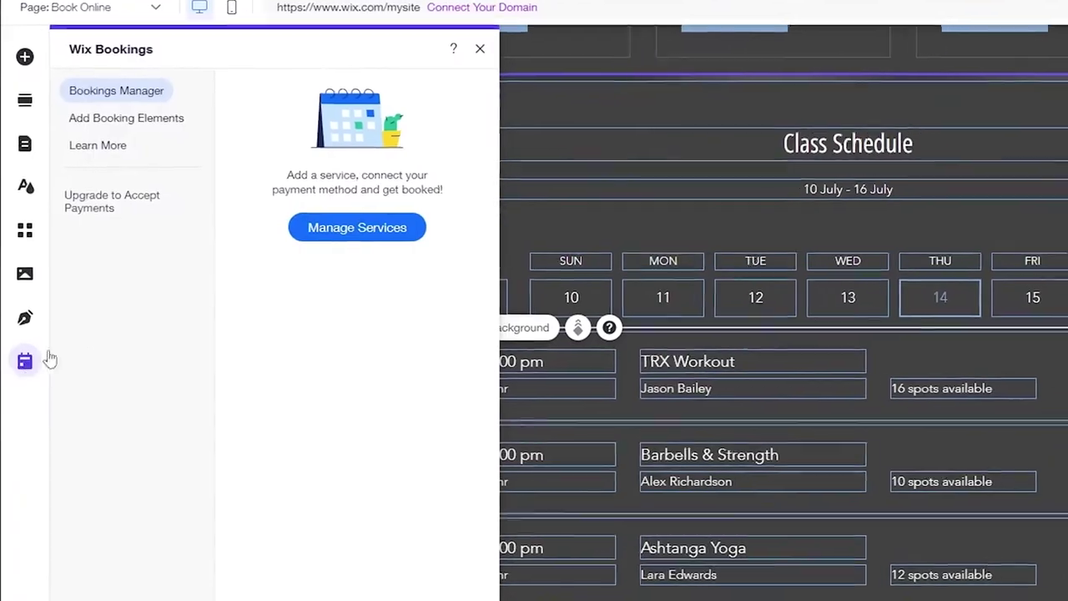
{"action": "left_click", "coordinate": [346, 235]}
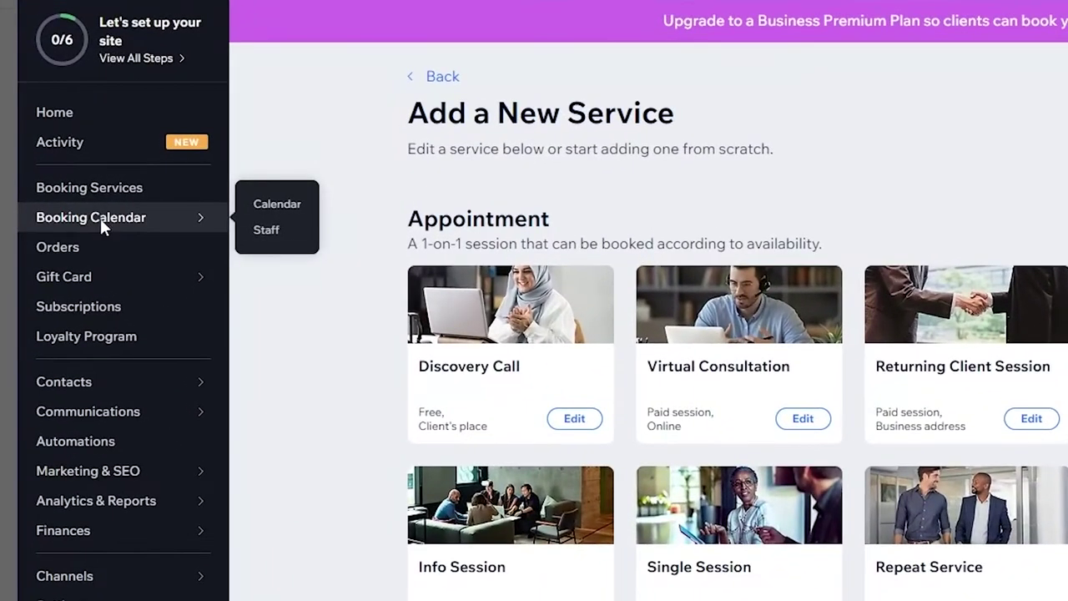
{"action": "left_click", "coordinate": [100, 220]}
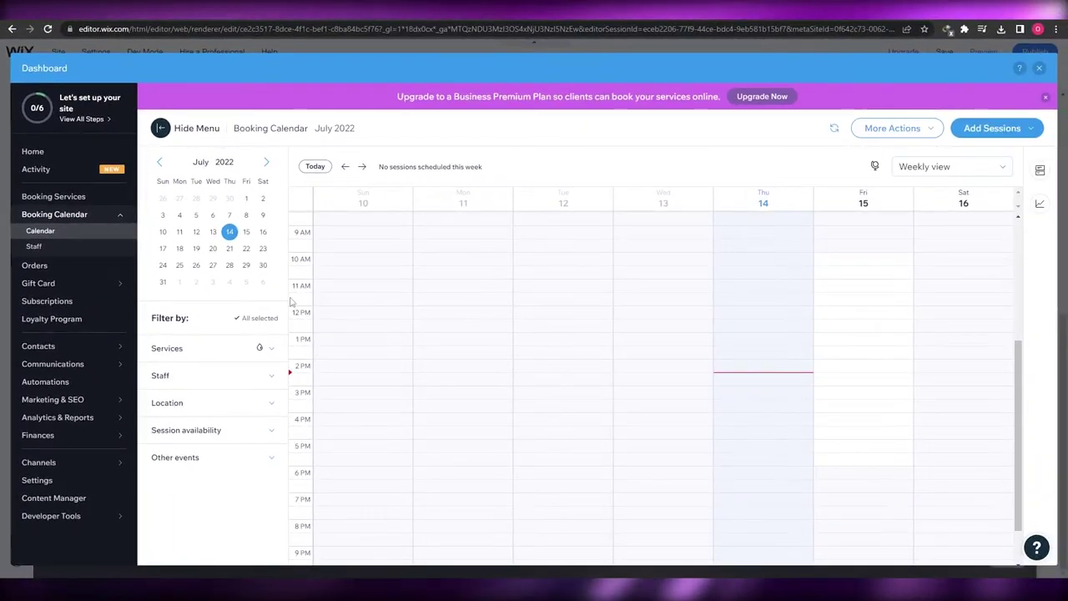
- Return to the booking services, review the service templates, and start a new appointment service from scratch
{"action": "left_click", "coordinate": [66, 202]}
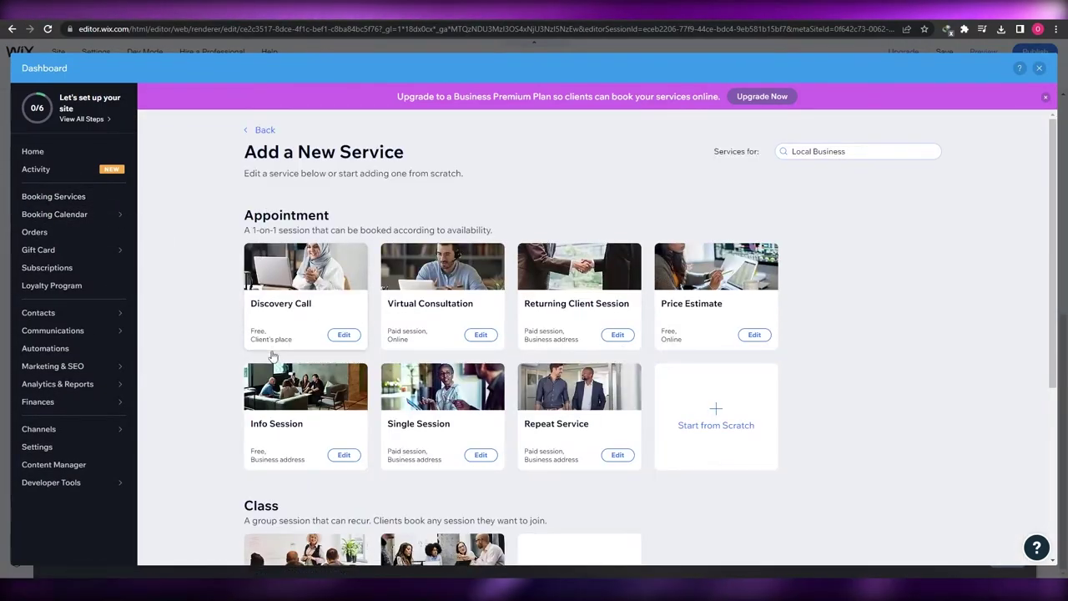
{"action": "scroll", "coordinate": [301, 317], "scroll_direction": "down", "scroll_amount": 2}
{"action": "scroll", "coordinate": [273, 356], "scroll_direction": "down", "scroll_amount": 1}
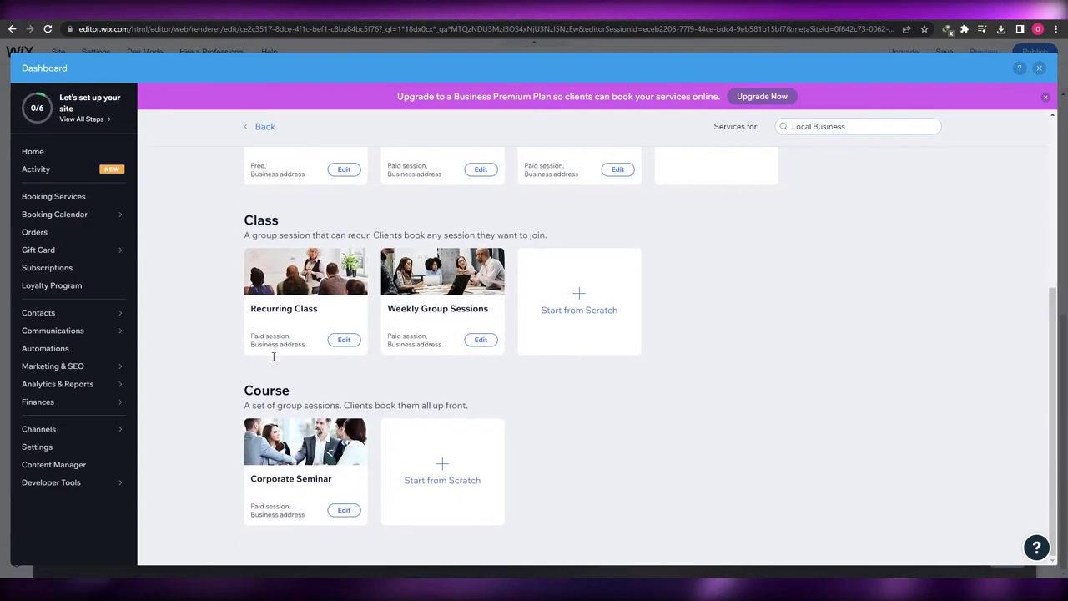
{"action": "scroll", "coordinate": [716, 457], "scroll_direction": "up", "scroll_amount": 1}
{"action": "scroll", "coordinate": [716, 457], "scroll_direction": "up", "scroll_amount": 3}
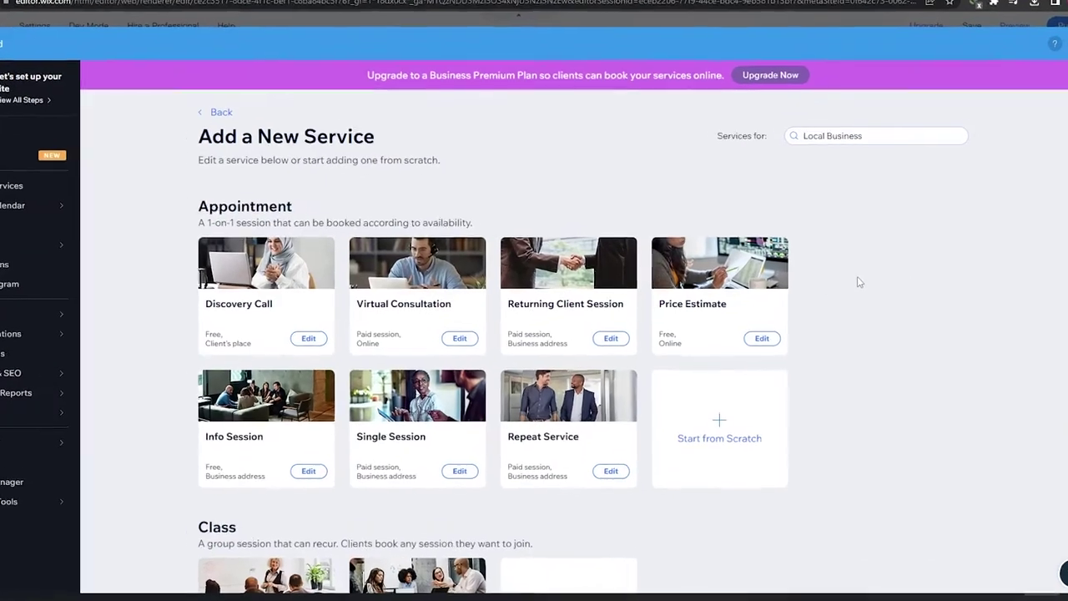
{"action": "scroll", "coordinate": [722, 305], "scroll_direction": "down", "scroll_amount": 1}
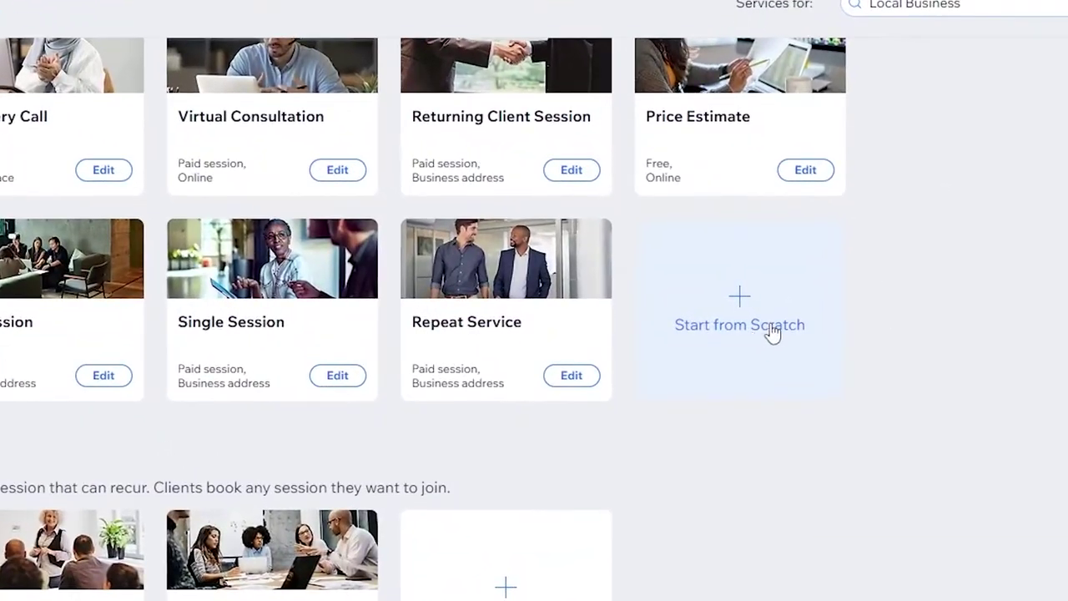
{"action": "left_click", "coordinate": [759, 316]}
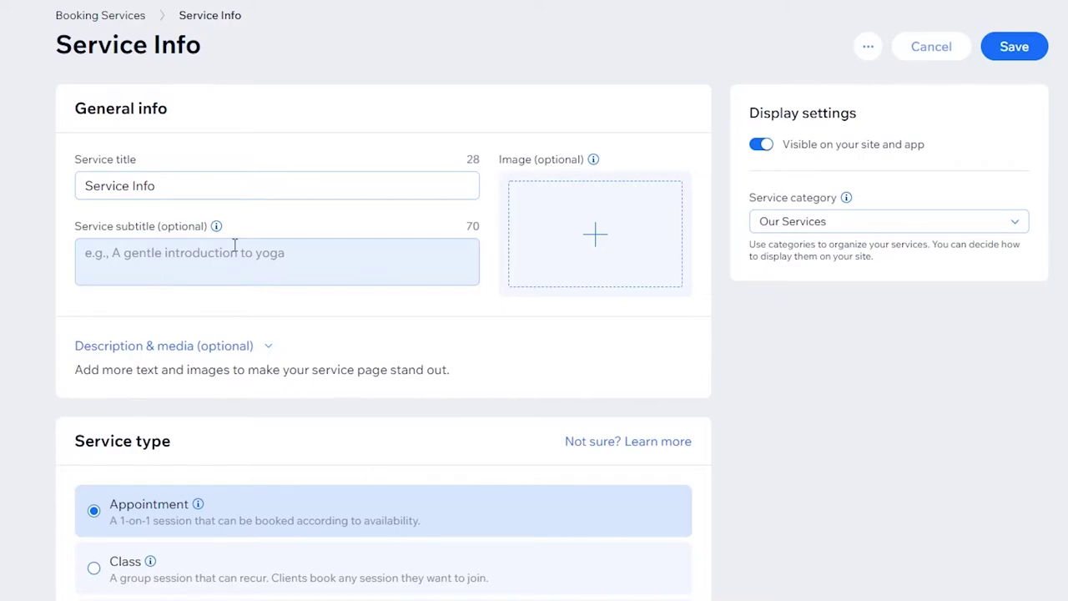
- Review the new service form, from general info and service type through details, staff availability, pricing plans and additional settings
{"action": "left_click", "coordinate": [173, 186]}
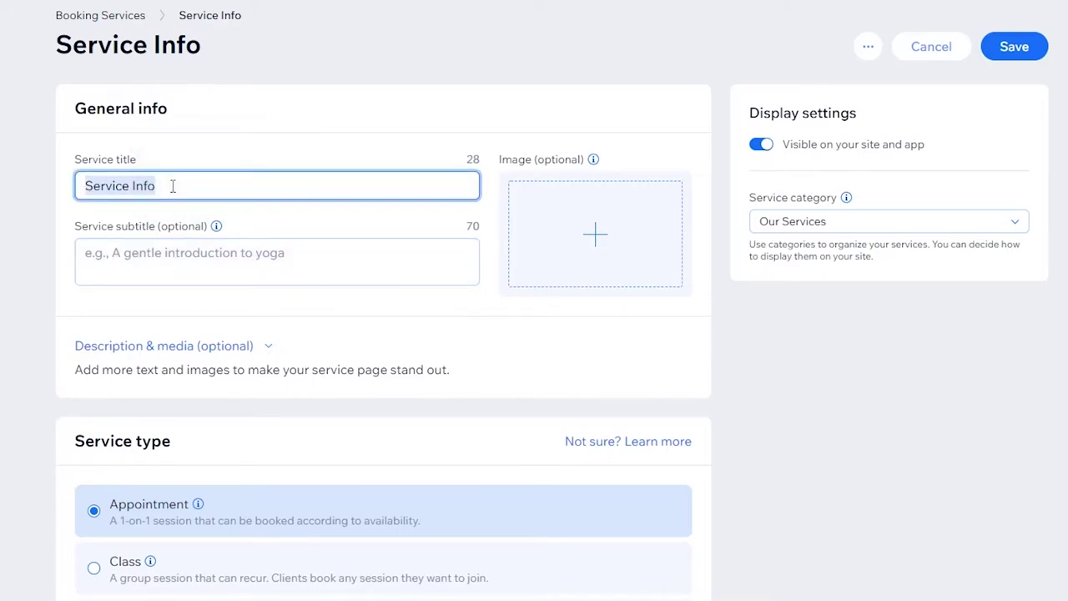
{"action": "left_click", "coordinate": [122, 253]}
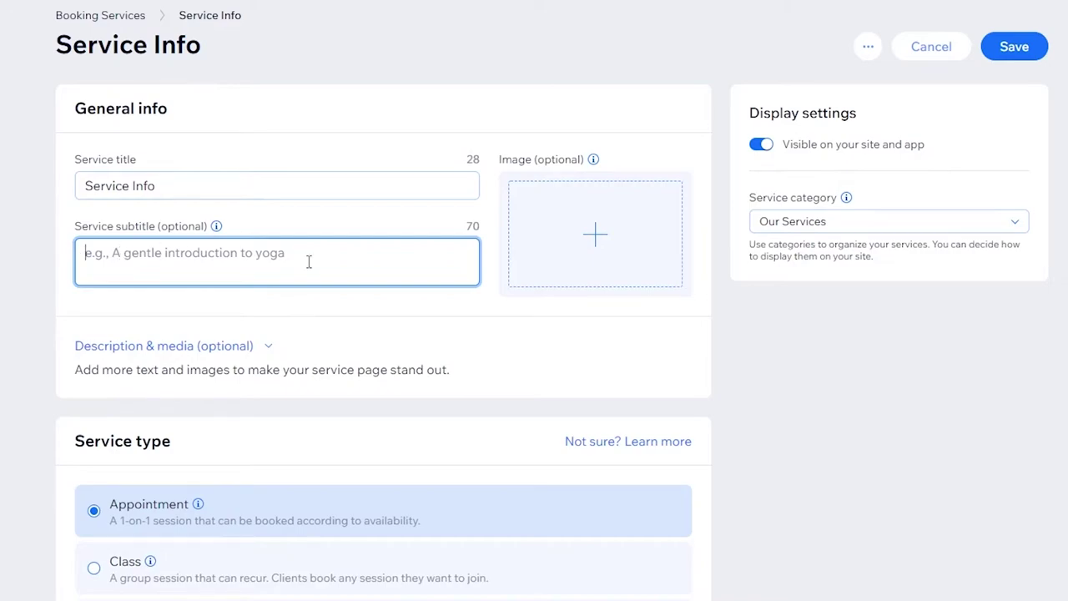
{"action": "scroll", "coordinate": [567, 277], "scroll_direction": "down", "scroll_amount": 3}
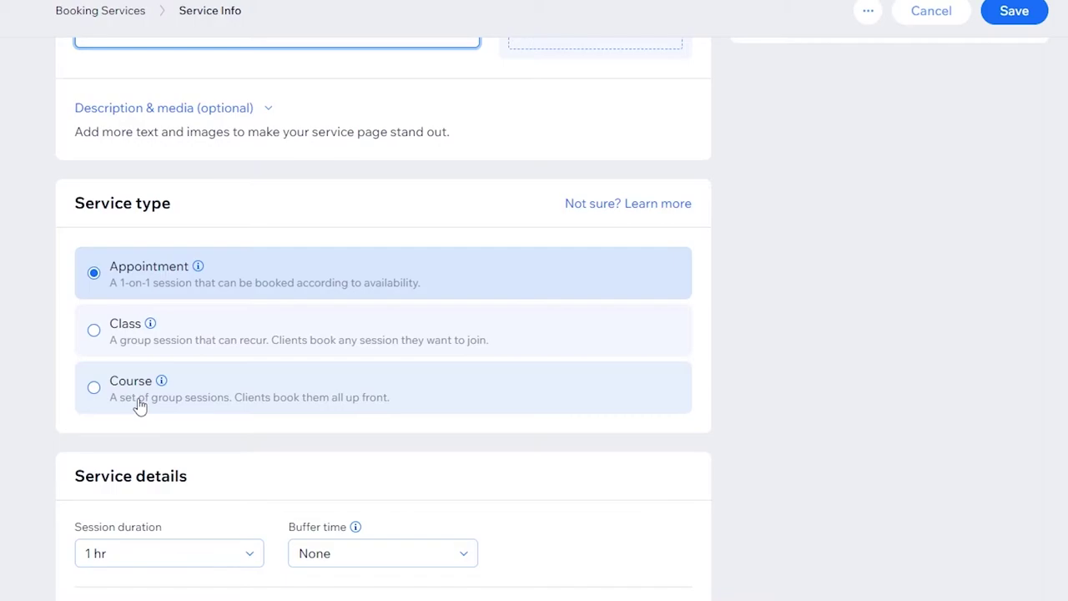
{"action": "scroll", "coordinate": [139, 405], "scroll_direction": "down", "scroll_amount": 3}
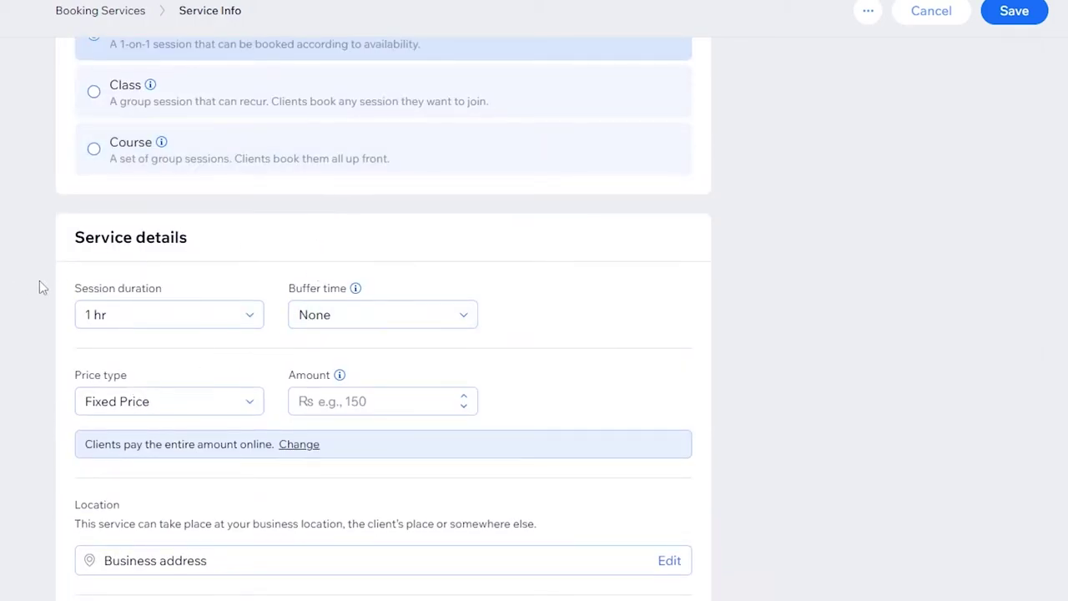
{"action": "scroll", "coordinate": [75, 281], "scroll_direction": "down", "scroll_amount": 1}
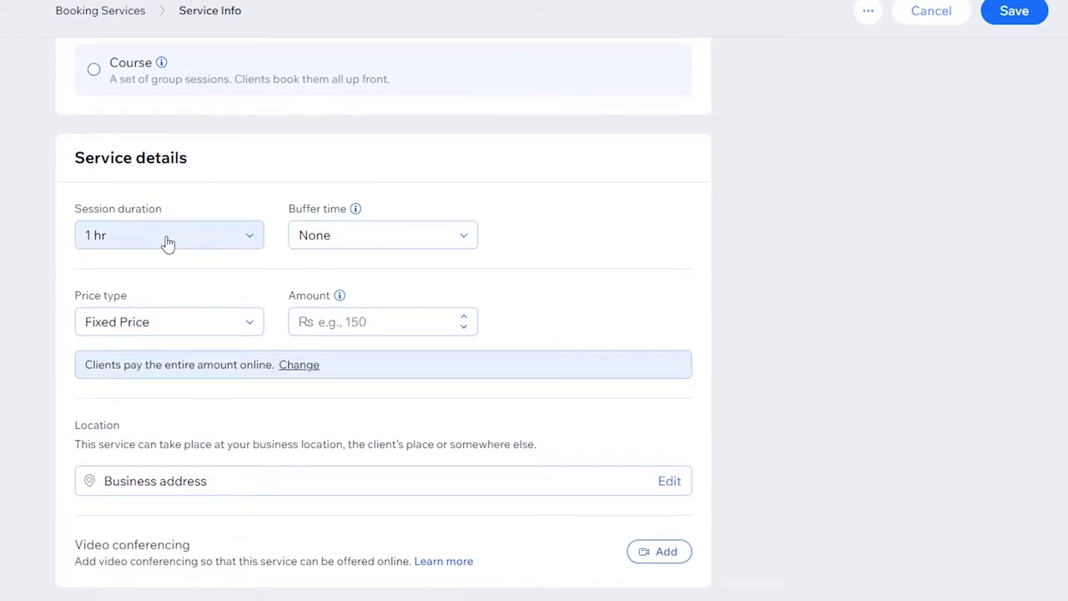
{"action": "scroll", "coordinate": [148, 460], "scroll_direction": "down", "scroll_amount": 3}
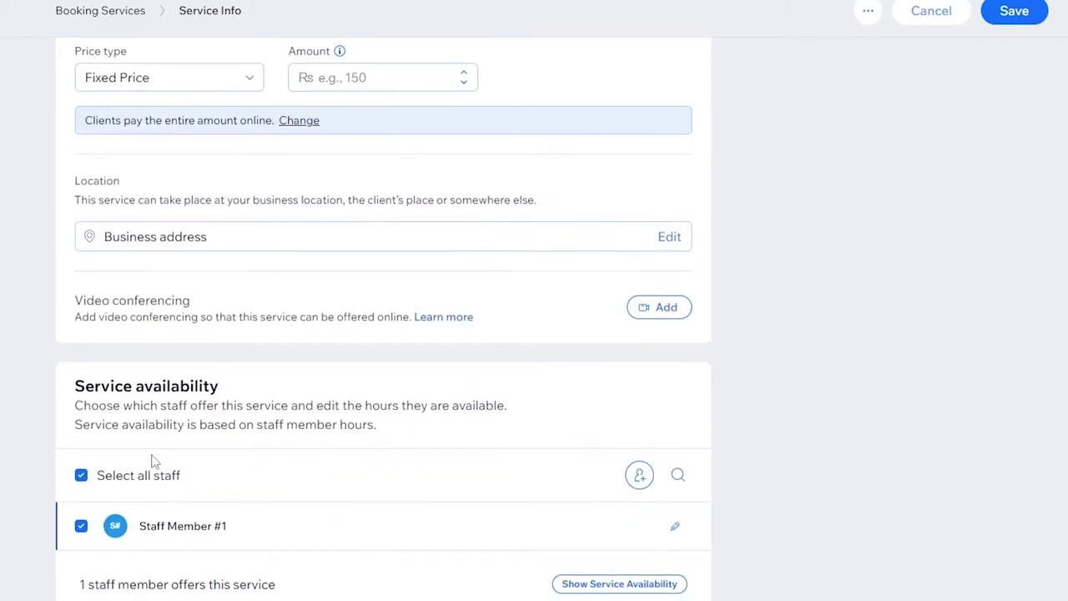
{"action": "scroll", "coordinate": [152, 462], "scroll_direction": "down", "scroll_amount": 1}
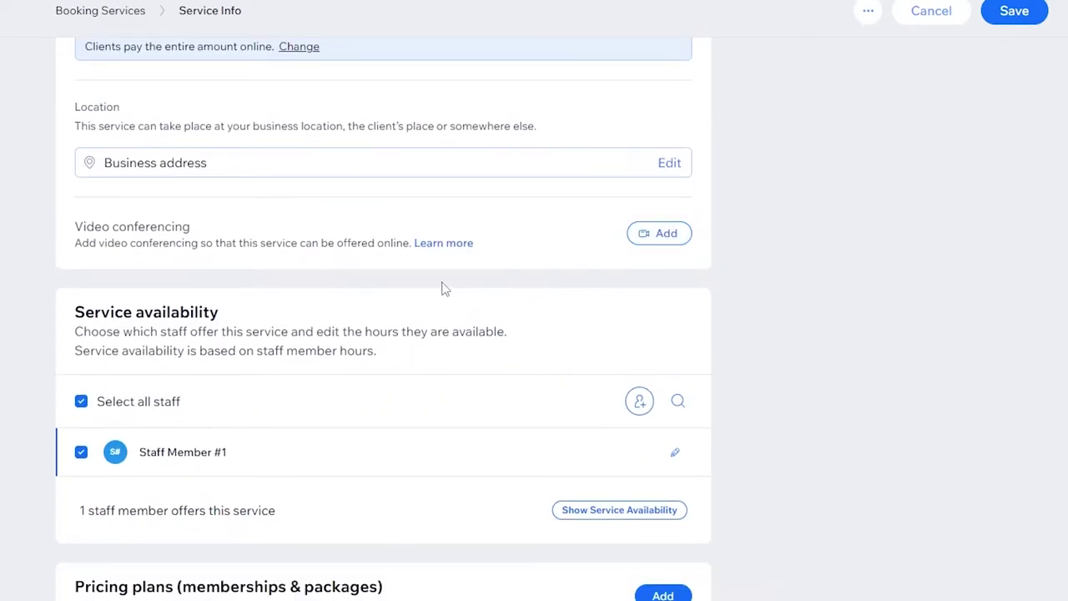
{"action": "scroll", "coordinate": [443, 288], "scroll_direction": "down", "scroll_amount": 1}
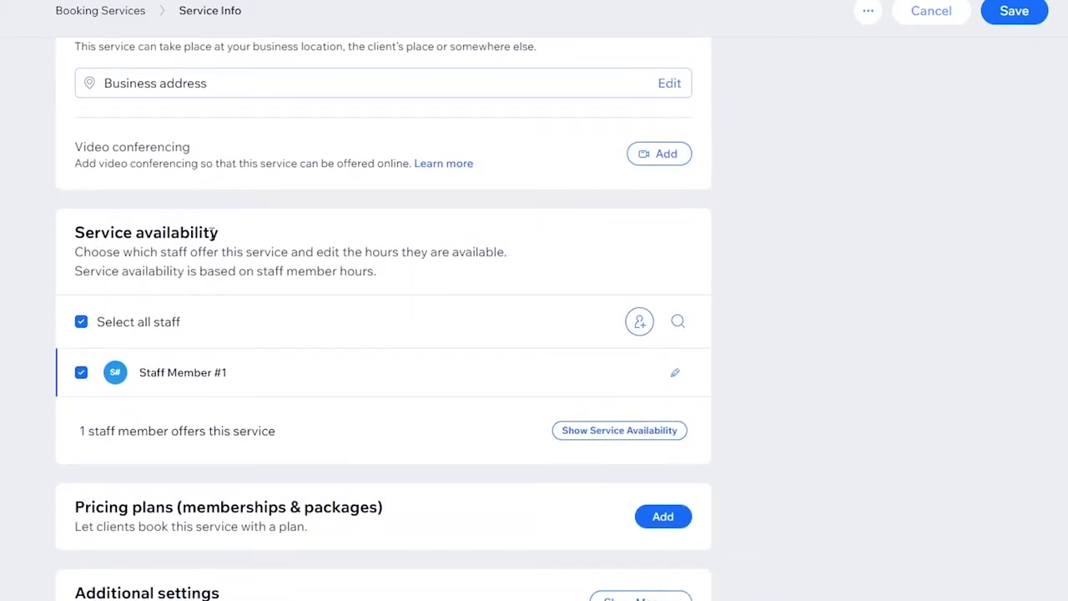
{"action": "scroll", "coordinate": [270, 439], "scroll_direction": "down", "scroll_amount": 1}
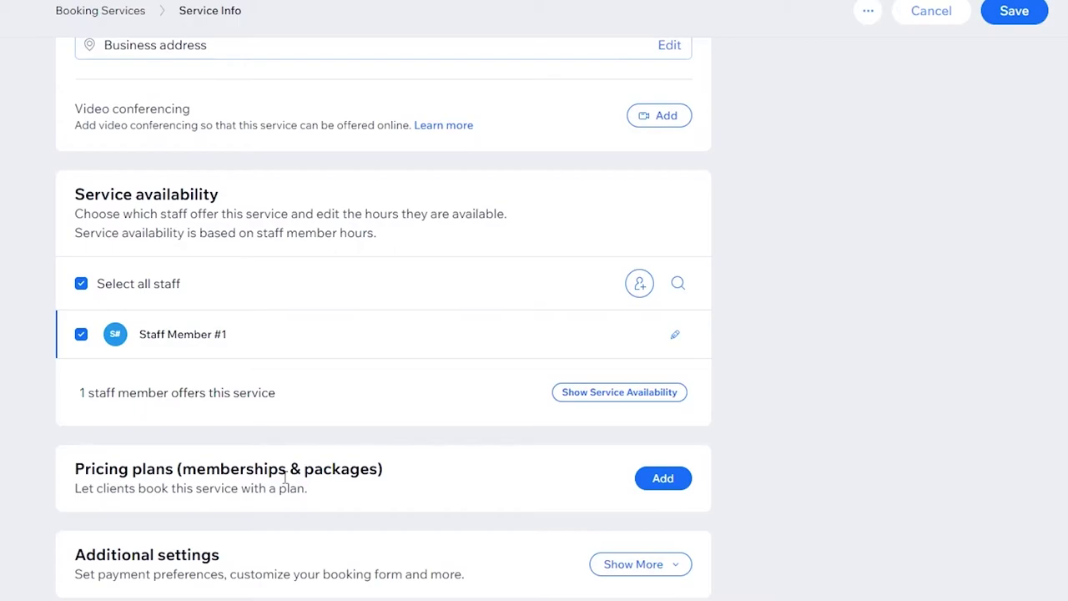
{"action": "scroll", "coordinate": [284, 475], "scroll_direction": "up", "scroll_amount": 10}
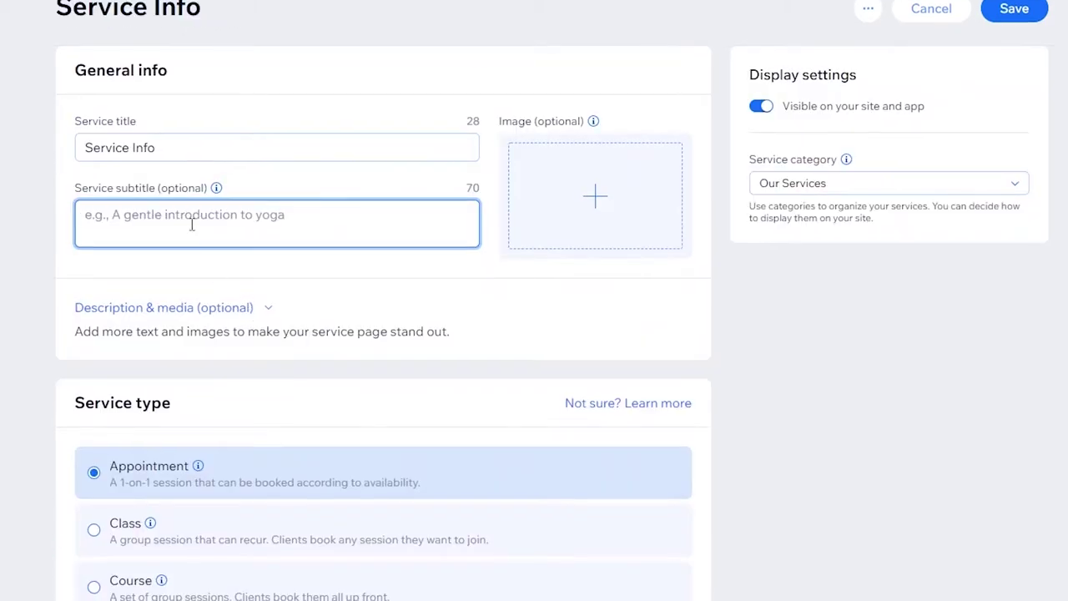
- Set the service title to "Cooking Class" and the subtitle to "Introduction To Cooking"
{"action": "triple_click", "coordinate": [160, 150]}
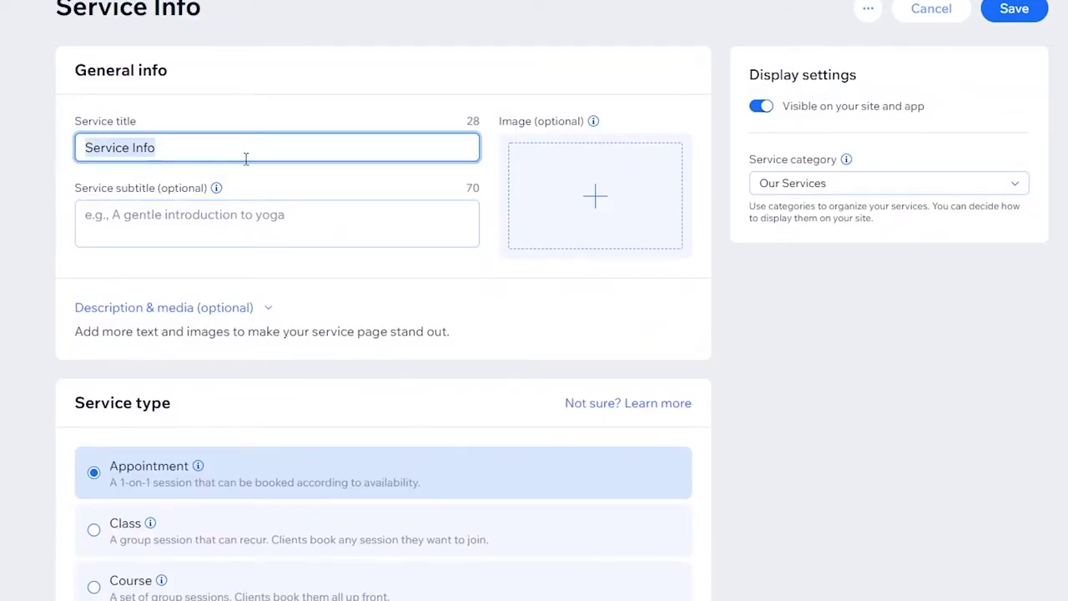
{"action": "type", "text": "Cooking"}
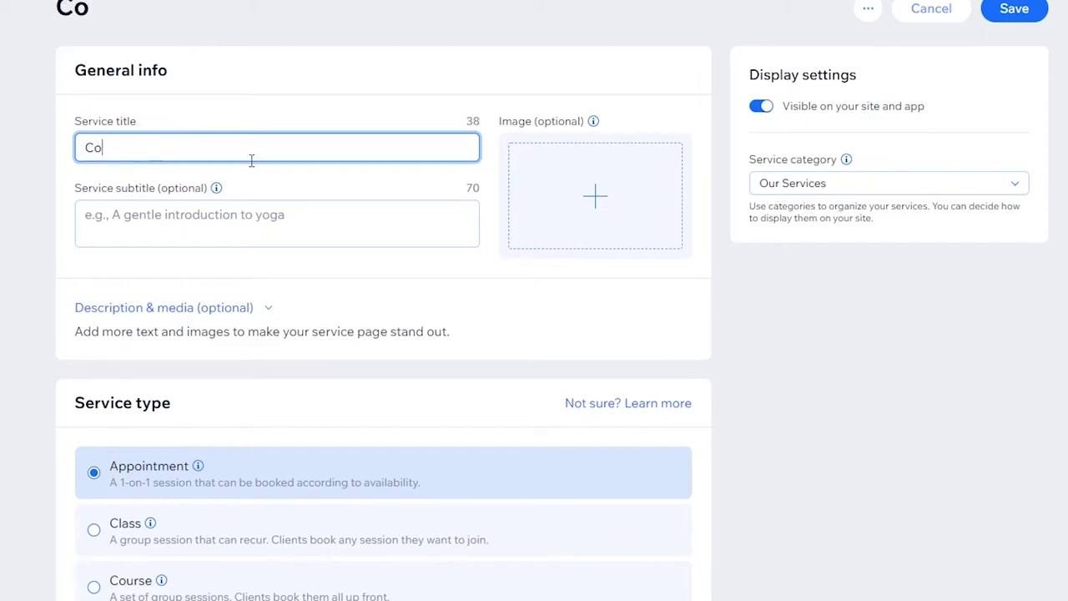
{"action": "left_click", "coordinate": [229, 220]}
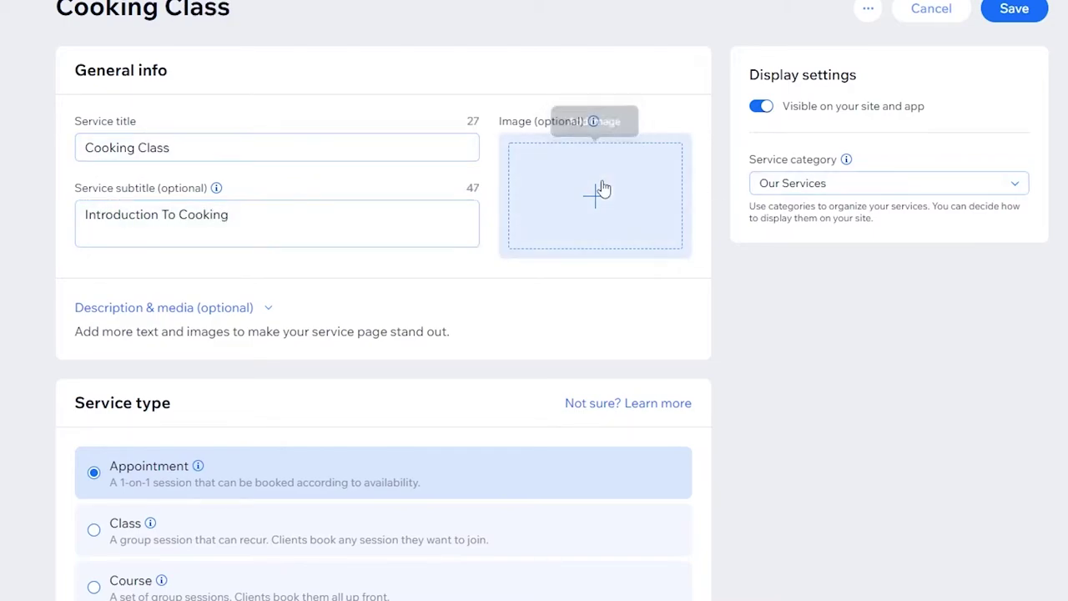
- Start adding an image to the service and search the Media from Wix collection for "cooking"
{"action": "left_click", "coordinate": [602, 190]}
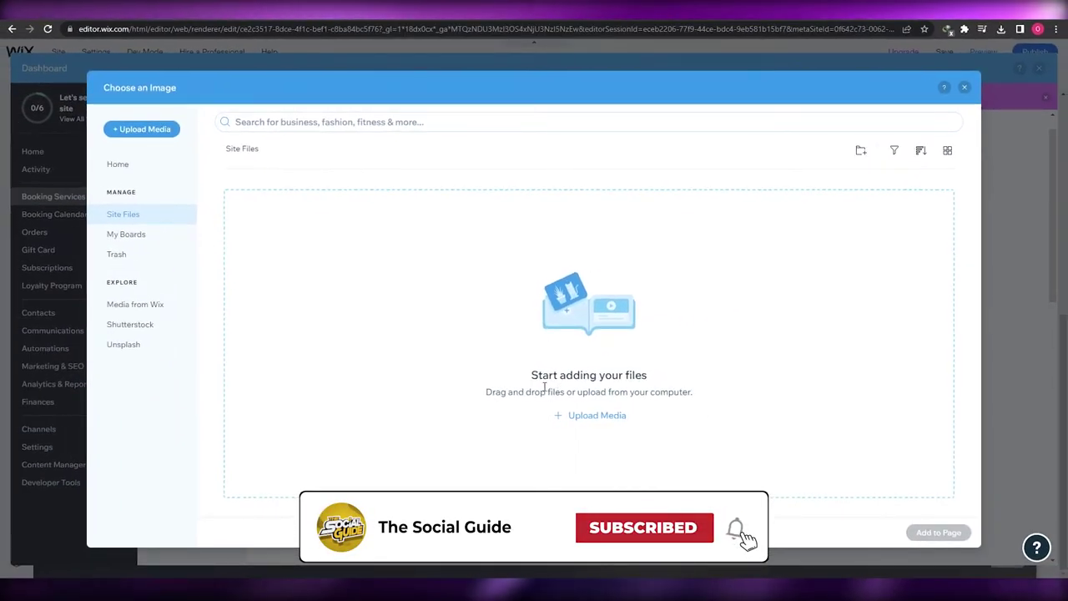
{"action": "left_click", "coordinate": [583, 417]}
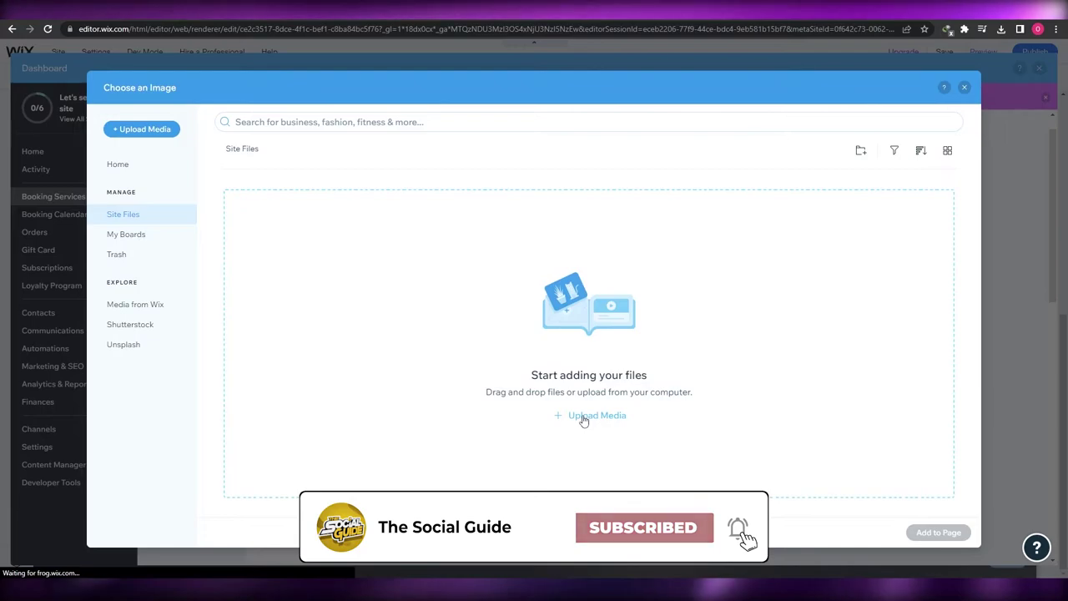
{"action": "left_click", "coordinate": [146, 309]}
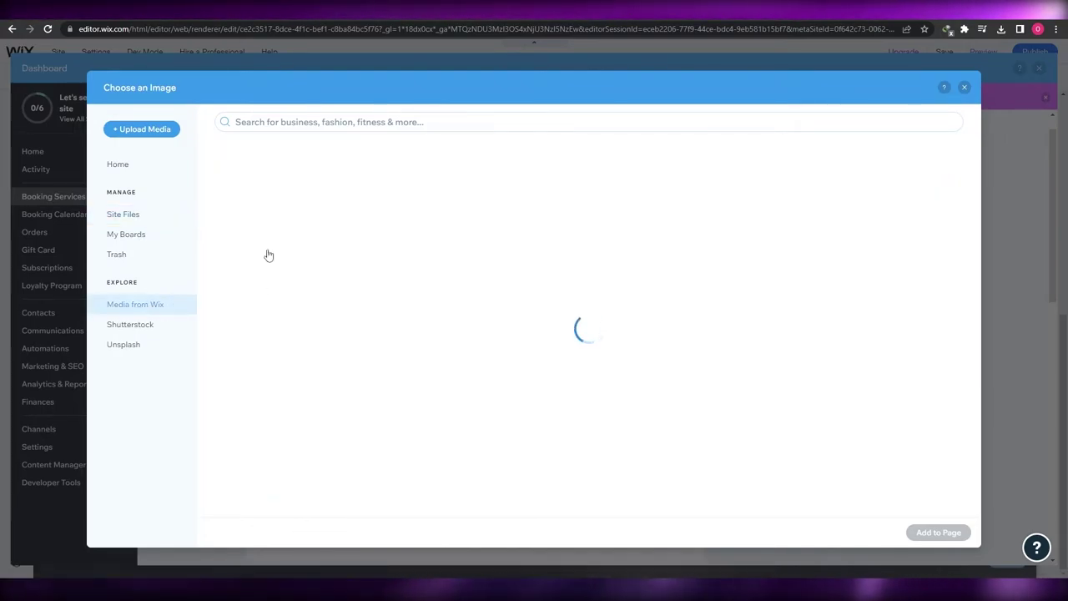
{"action": "left_click", "coordinate": [324, 123]}
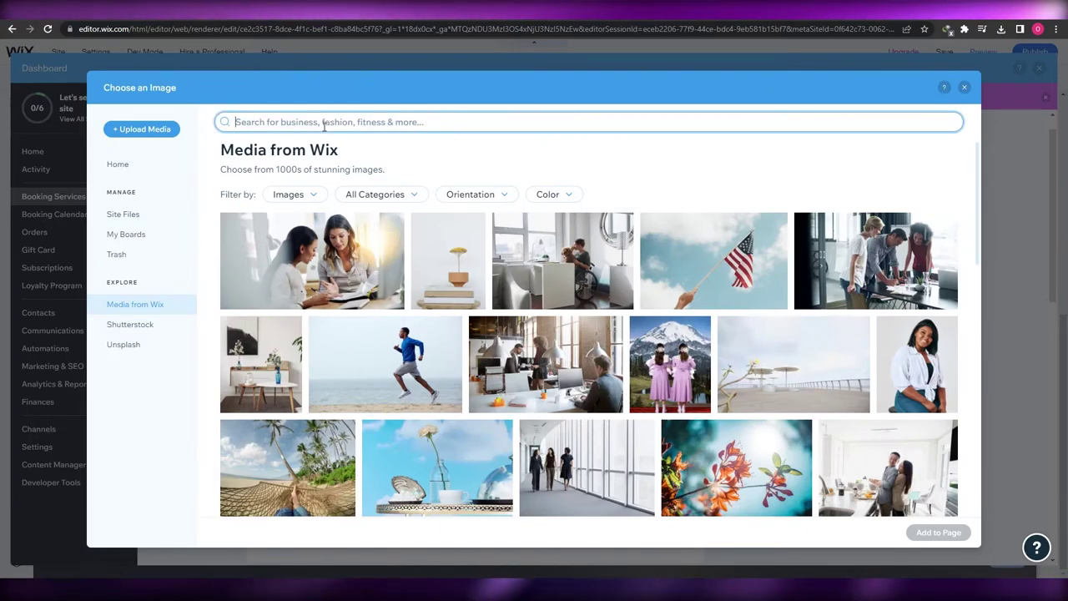
{"action": "type", "text": "cooking"}
{"action": "key", "text": "Return"}
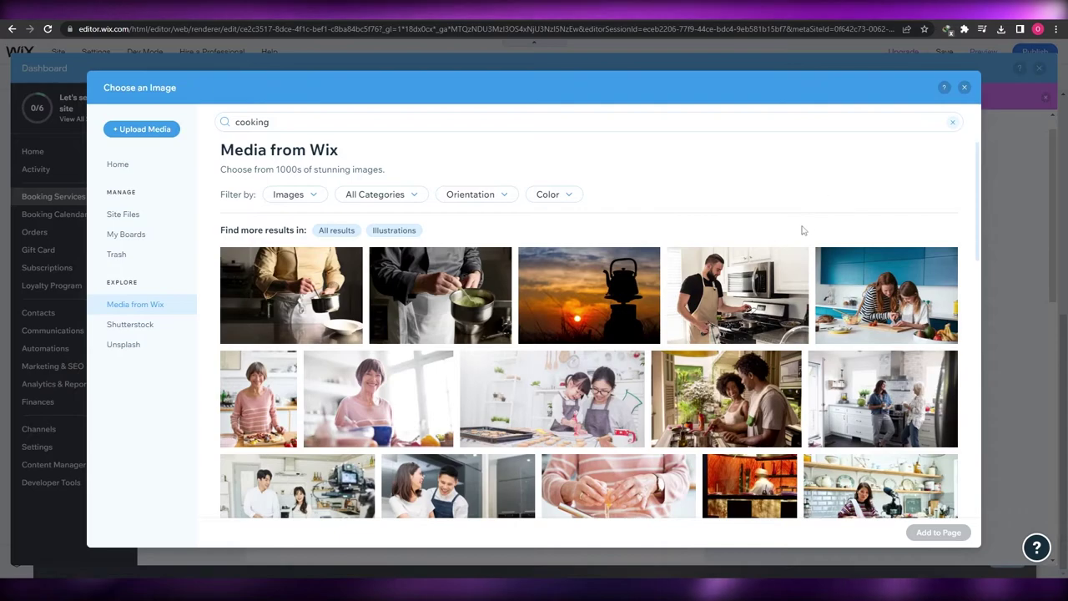
- Find the "Cutting Lime" photo among the cooking images and add it as the service image
{"action": "scroll", "coordinate": [730, 309], "scroll_direction": "down", "scroll_amount": 5}
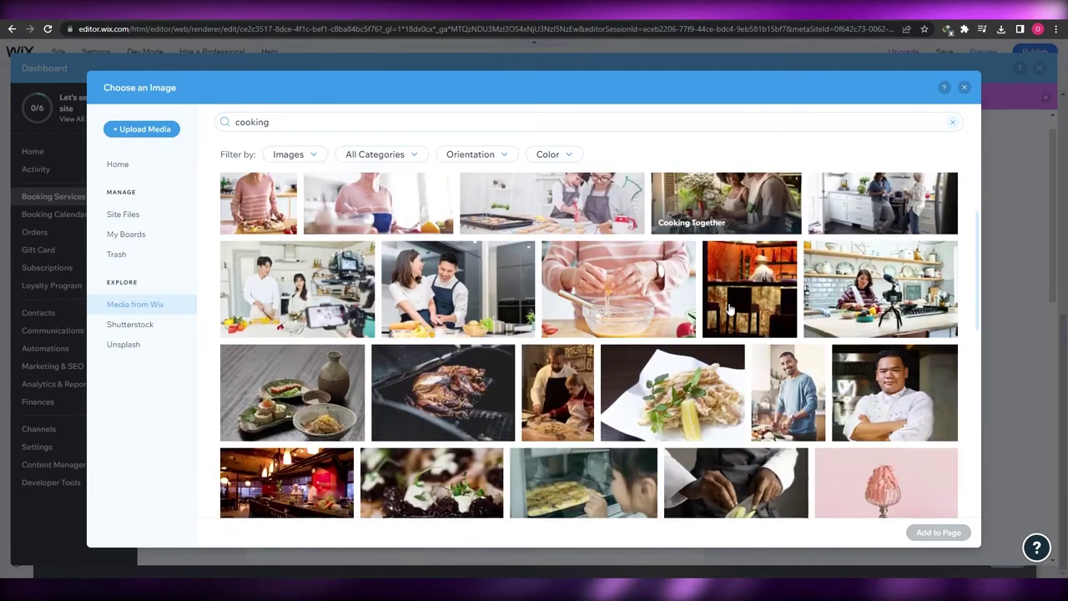
{"action": "scroll", "coordinate": [731, 310], "scroll_direction": "down", "scroll_amount": 2}
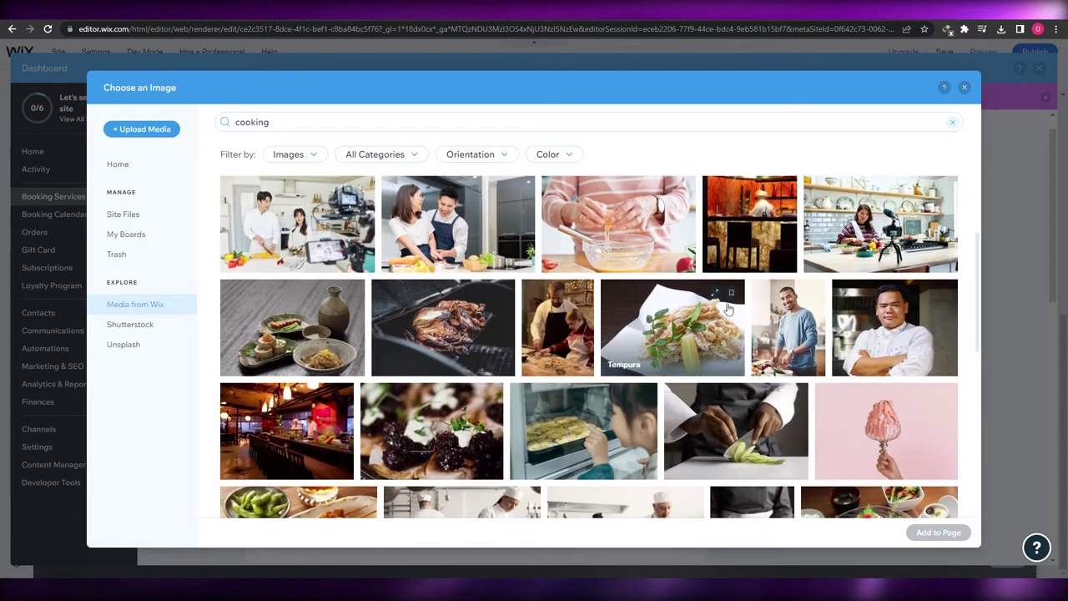
{"action": "scroll", "coordinate": [729, 309], "scroll_direction": "down", "scroll_amount": 2}
{"action": "scroll", "coordinate": [869, 294], "scroll_direction": "down", "scroll_amount": 2}
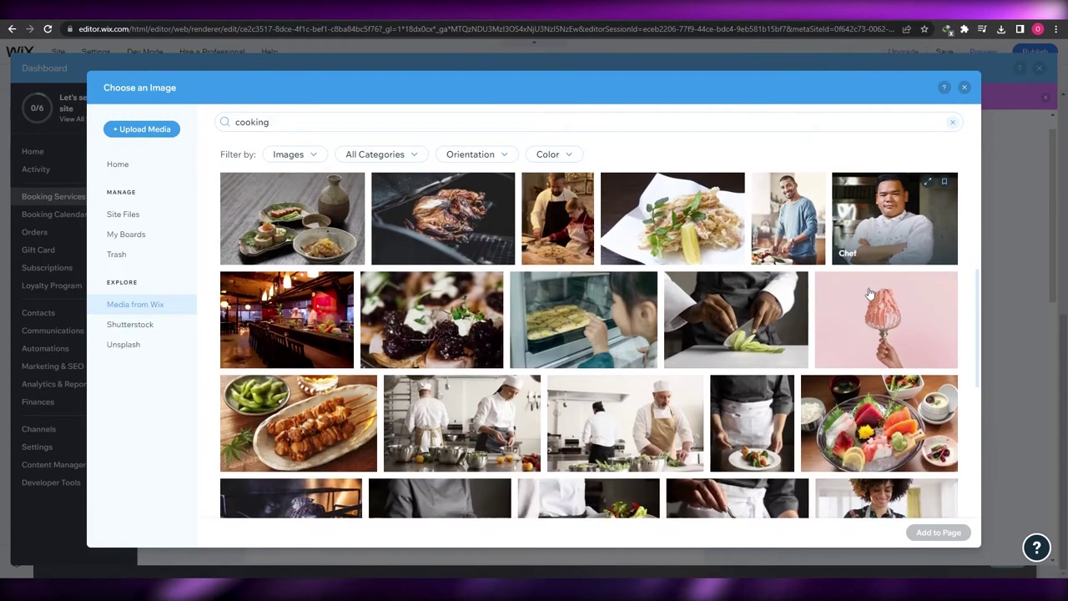
{"action": "scroll", "coordinate": [870, 294], "scroll_direction": "down", "scroll_amount": 2}
{"action": "left_click", "coordinate": [754, 240]}
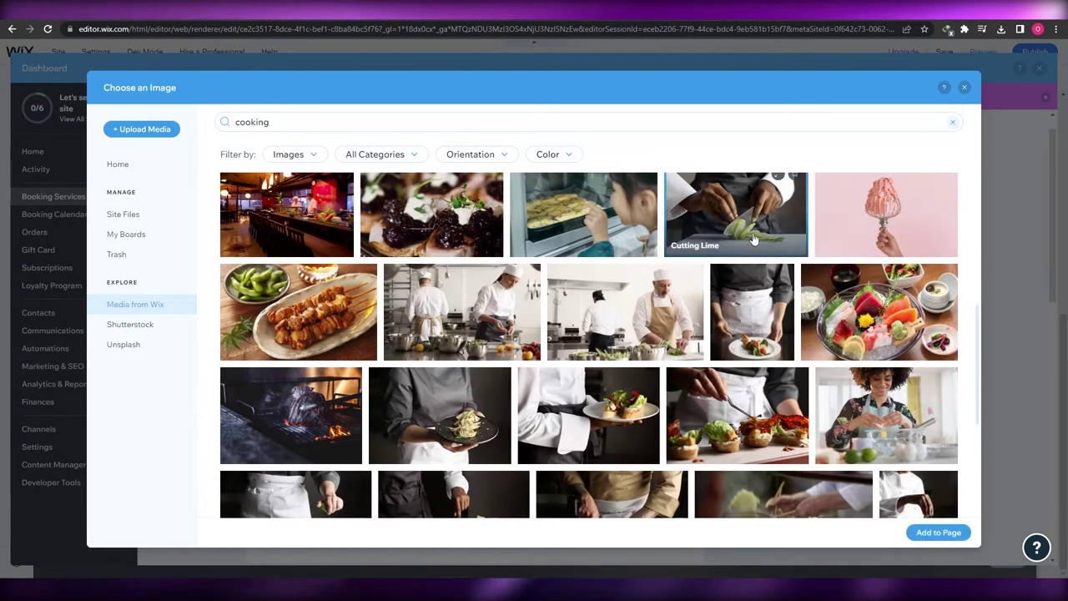
{"action": "left_click", "coordinate": [933, 533]}
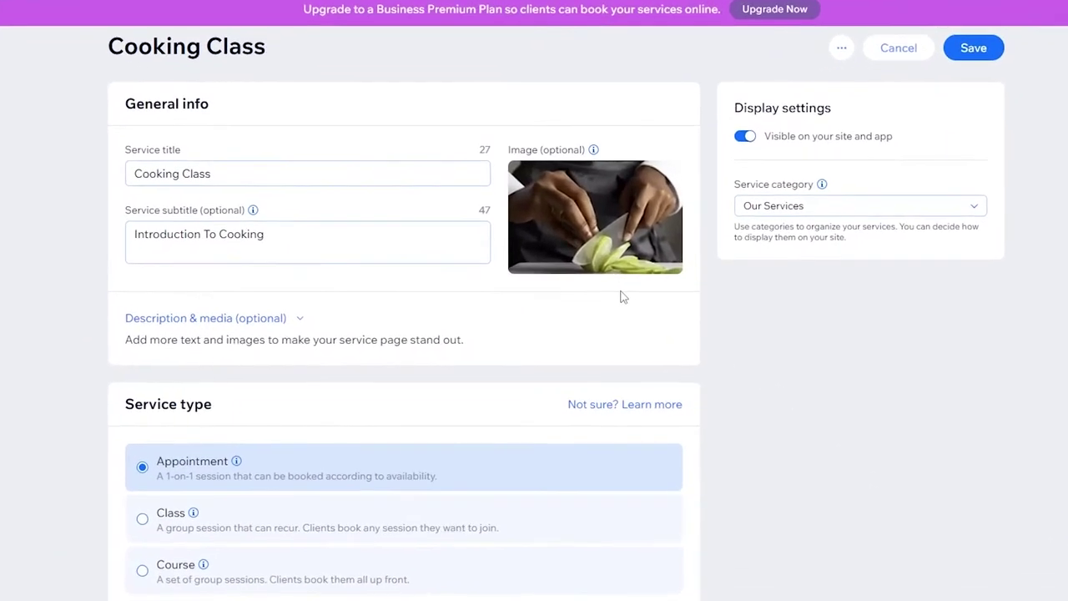
- Review the optional description, cover image and service gallery settings, and collapse that section again
{"action": "scroll", "coordinate": [387, 284], "scroll_direction": "down", "scroll_amount": 2}
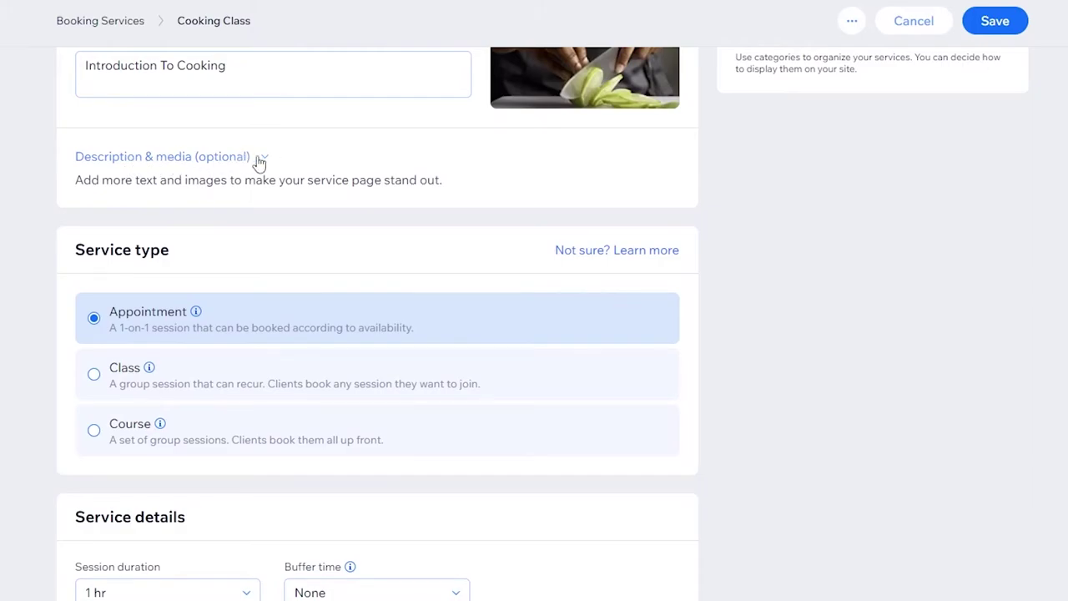
{"action": "left_click", "coordinate": [260, 158]}
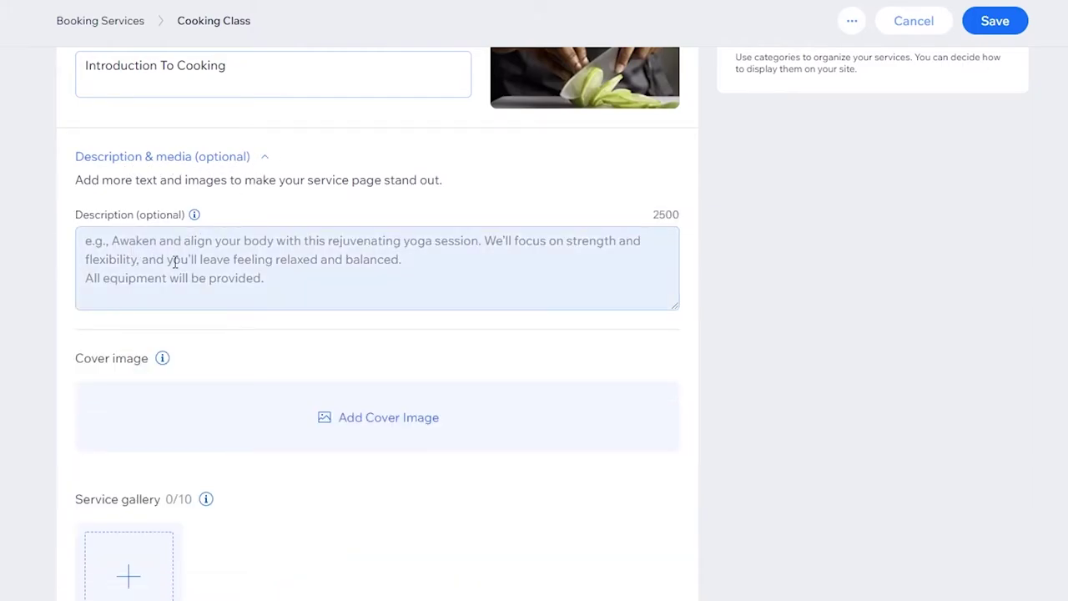
{"action": "scroll", "coordinate": [244, 286], "scroll_direction": "down", "scroll_amount": 1}
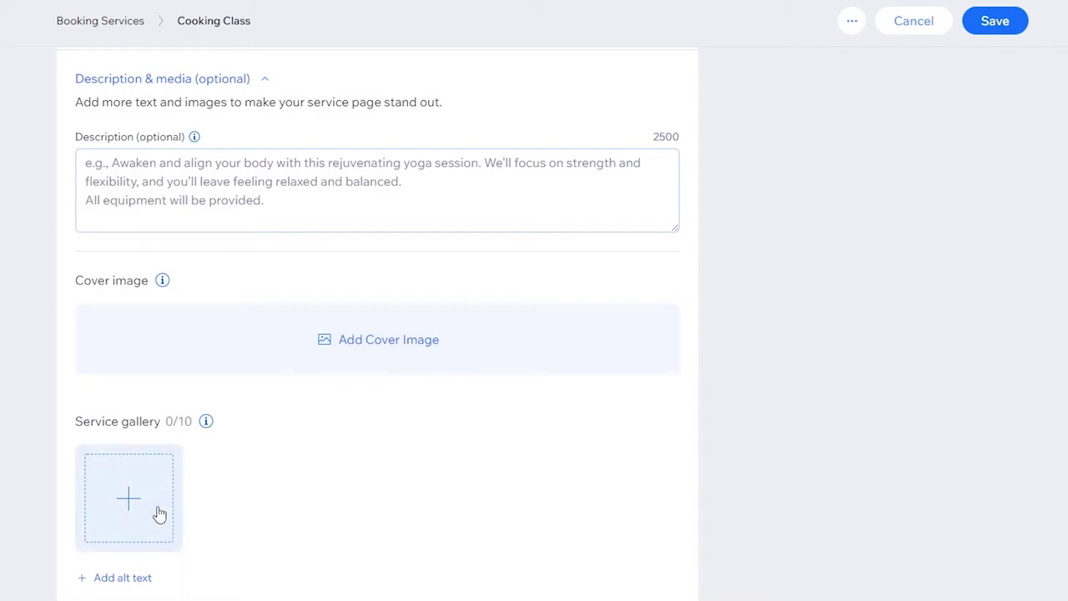
{"action": "scroll", "coordinate": [159, 514], "scroll_direction": "up", "scroll_amount": 3}
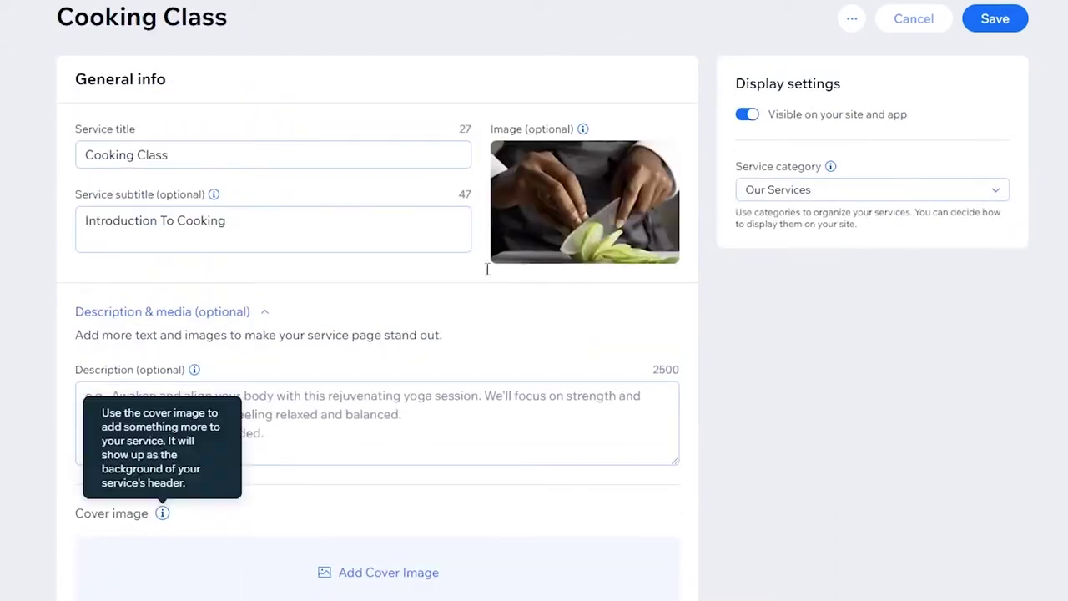
{"action": "left_click", "coordinate": [218, 316]}
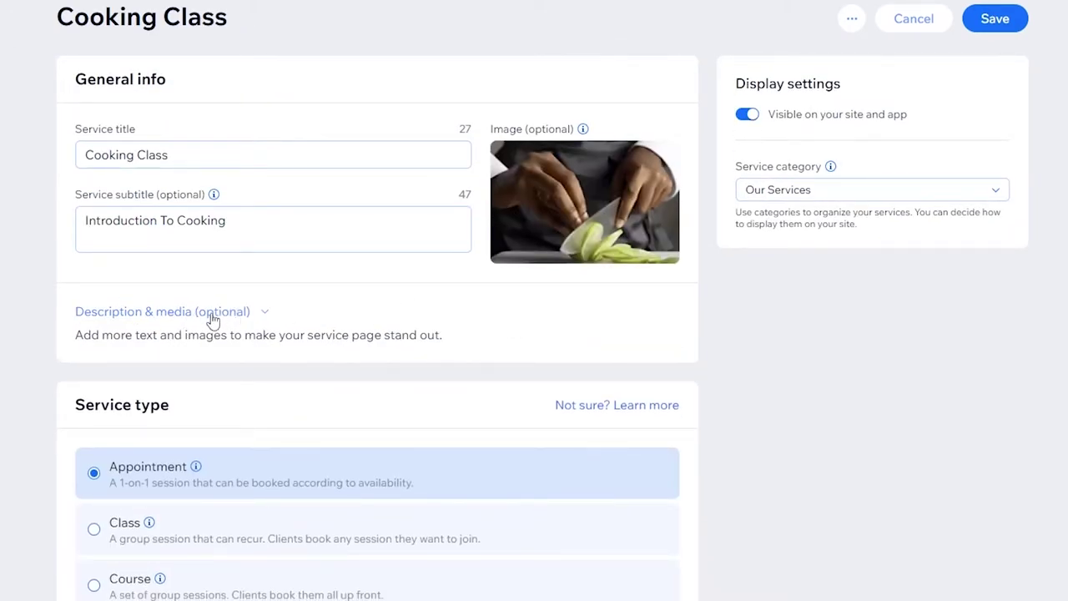
- Create a new service category named "Cooking" and assign it to the service
{"action": "left_click", "coordinate": [927, 196]}
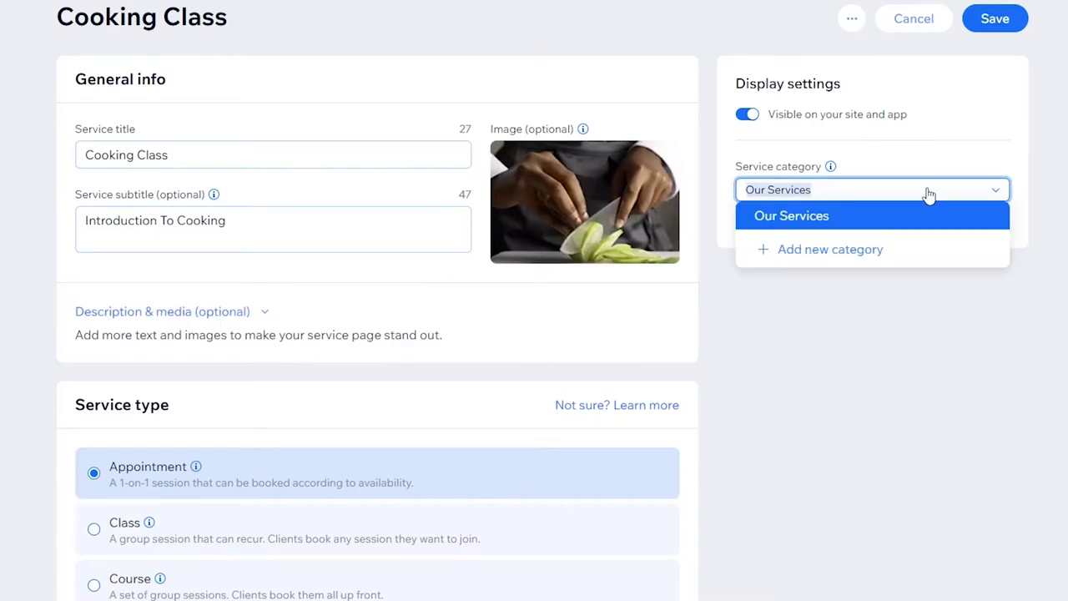
{"action": "left_click", "coordinate": [829, 250]}
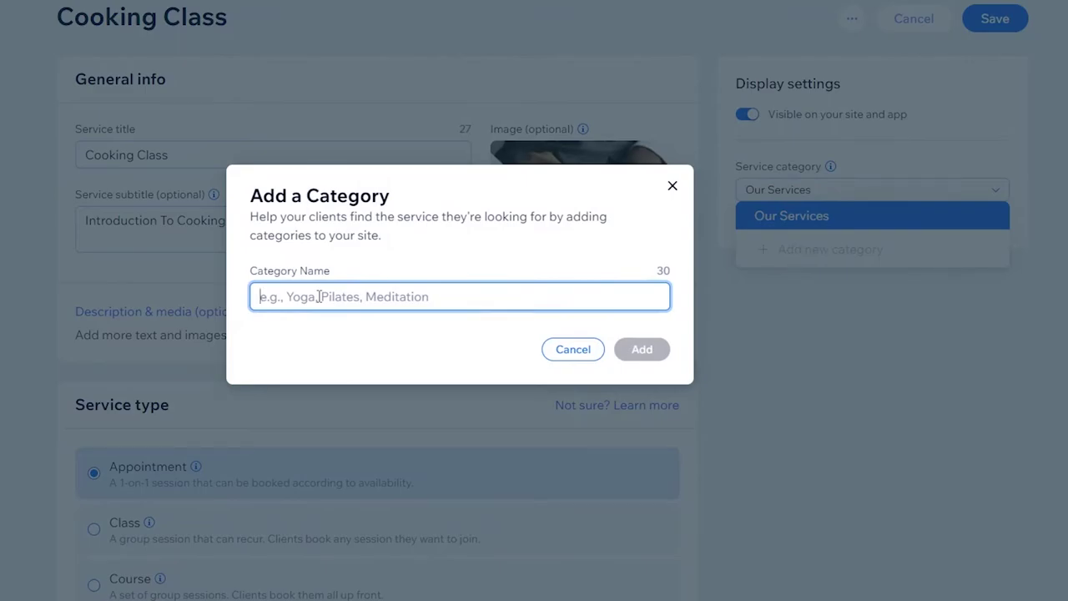
{"action": "type", "text": "Cooking"}
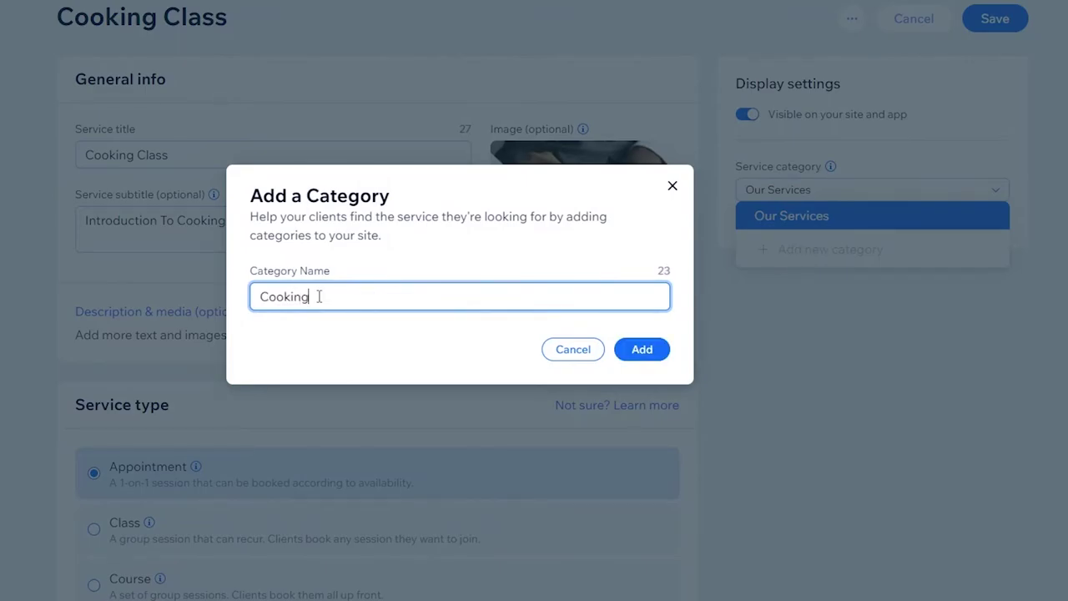
{"action": "left_click", "coordinate": [668, 357]}
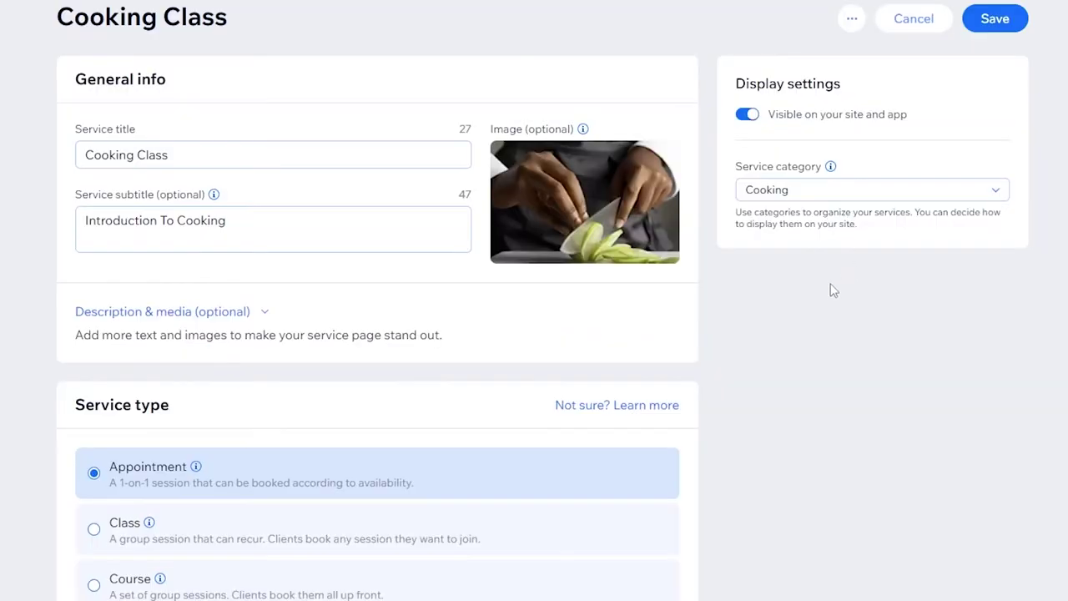
- Change the service type to Class and set the capacity per session to 10 participants
{"action": "scroll", "coordinate": [830, 290], "scroll_direction": "down", "scroll_amount": 5}
{"action": "scroll", "coordinate": [110, 183], "scroll_direction": "up", "scroll_amount": 1}
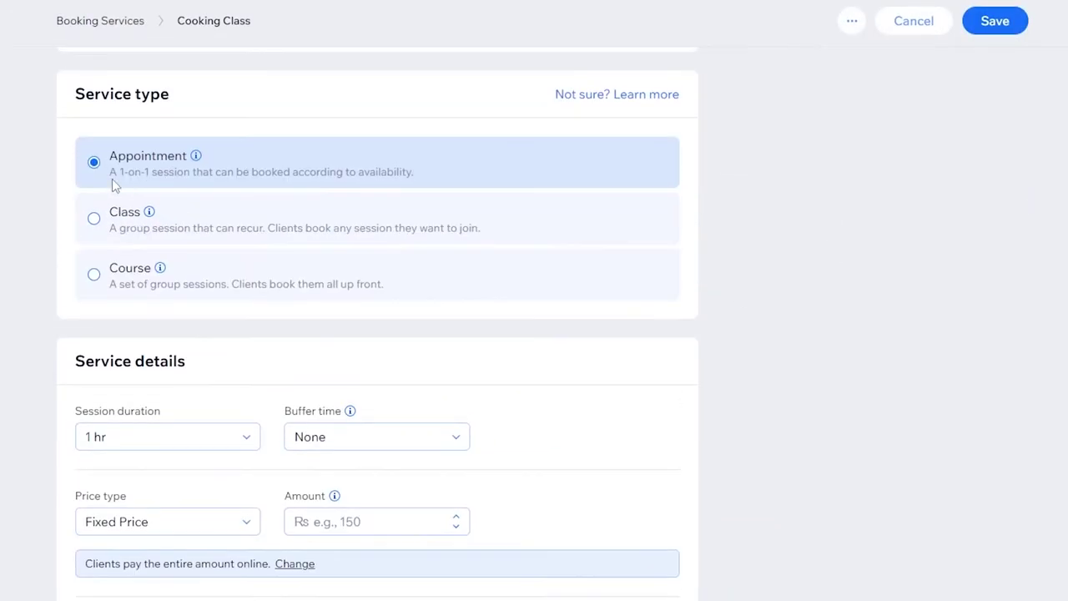
{"action": "left_click", "coordinate": [232, 240]}
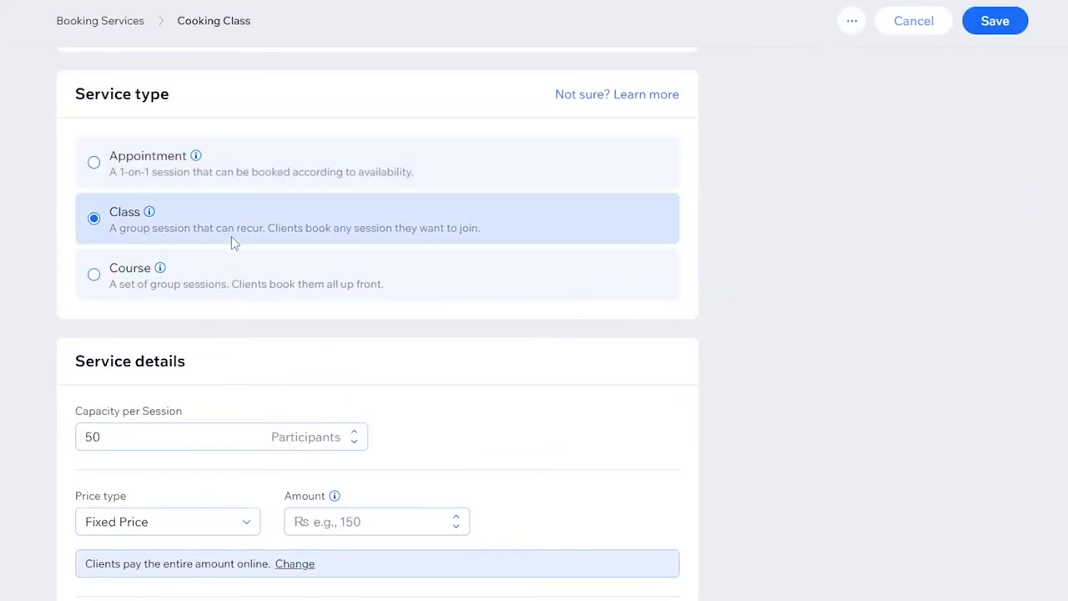
{"action": "scroll", "coordinate": [139, 318], "scroll_direction": "down", "scroll_amount": 2}
{"action": "left_click", "coordinate": [152, 285]}
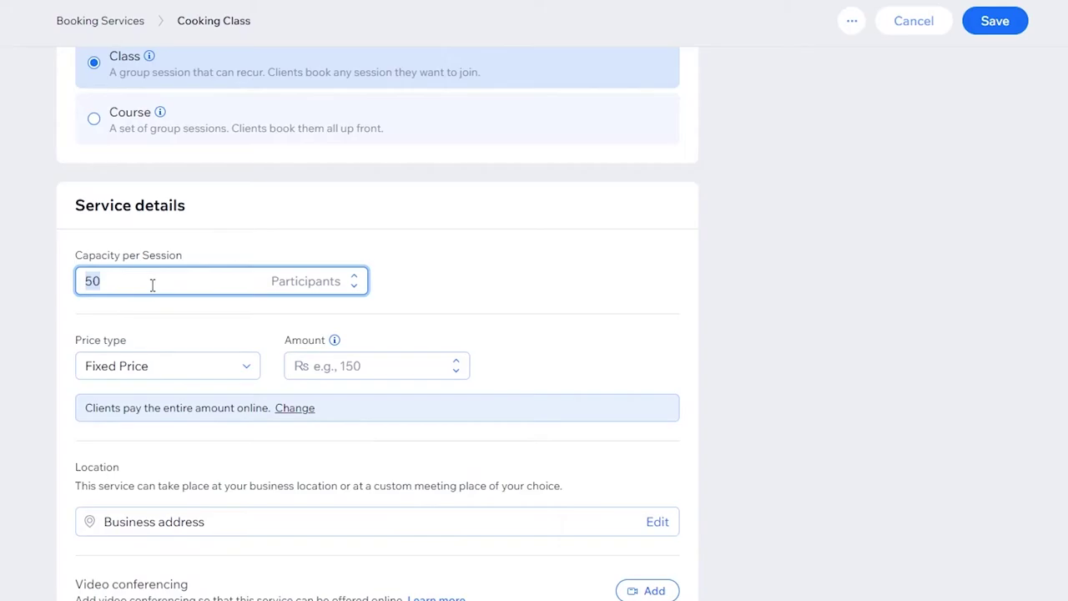
{"action": "left_click", "coordinate": [238, 258]}
{"action": "scroll", "coordinate": [239, 258], "scroll_direction": "down", "scroll_amount": 3}
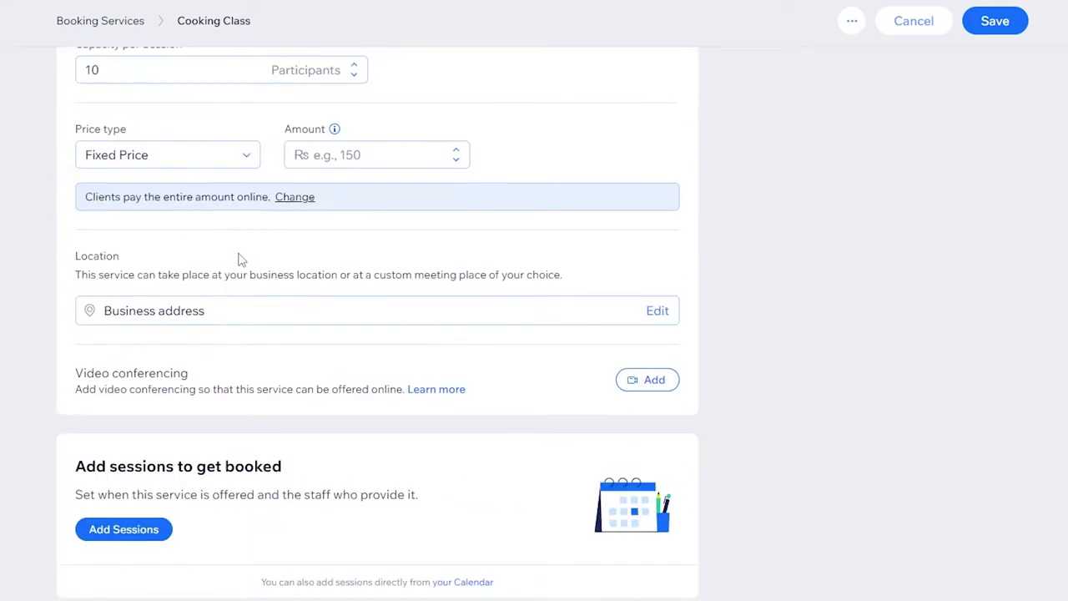
- Set the price type to Custom Price with the price description "starting at 5$"
{"action": "scroll", "coordinate": [238, 253], "scroll_direction": "up", "scroll_amount": 2}
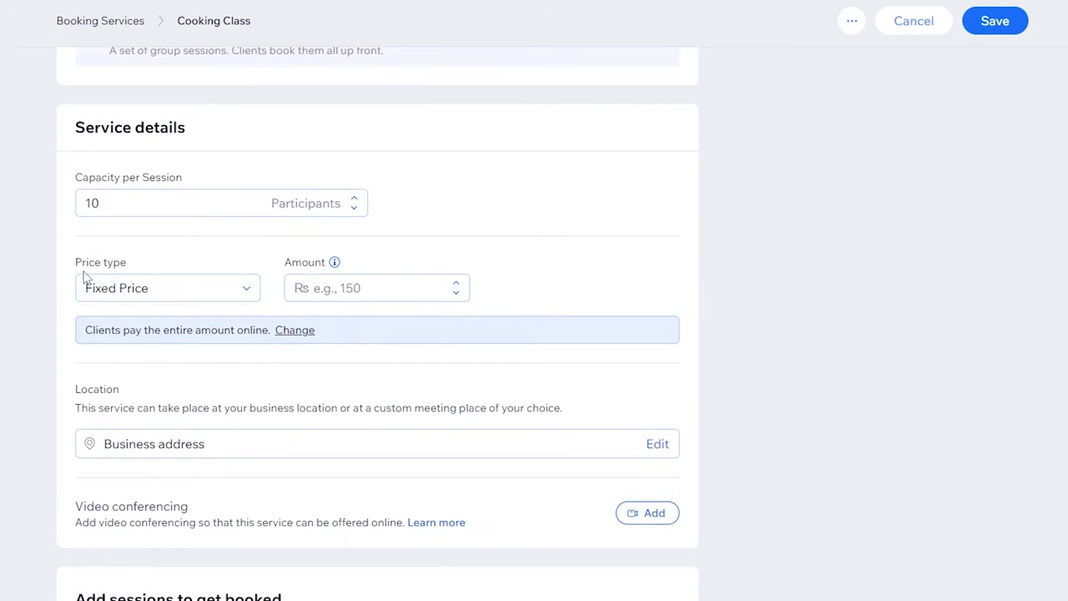
{"action": "left_click", "coordinate": [406, 289]}
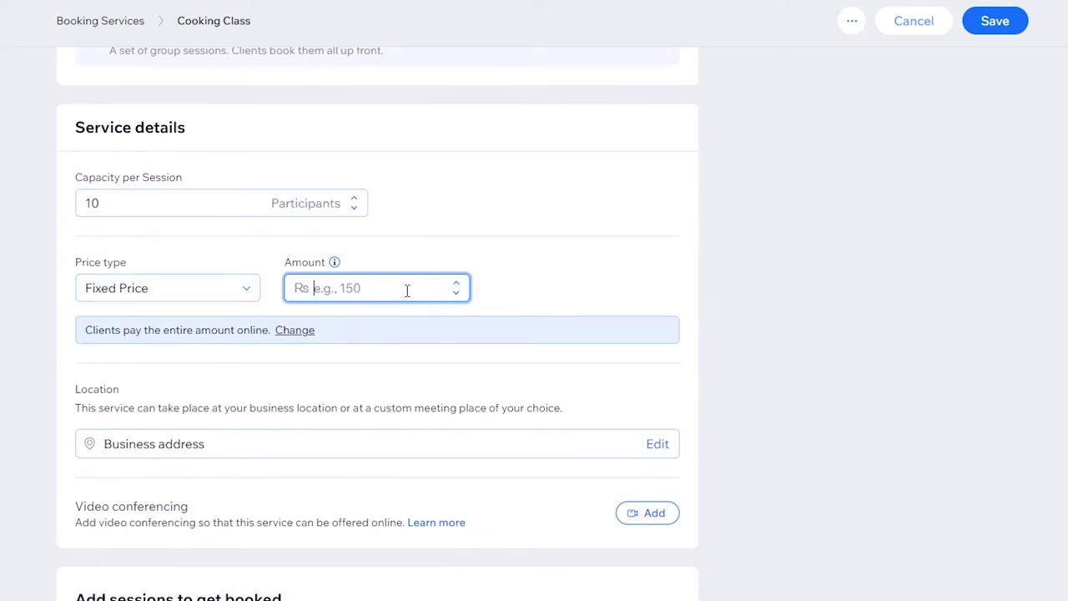
{"action": "left_click", "coordinate": [99, 293]}
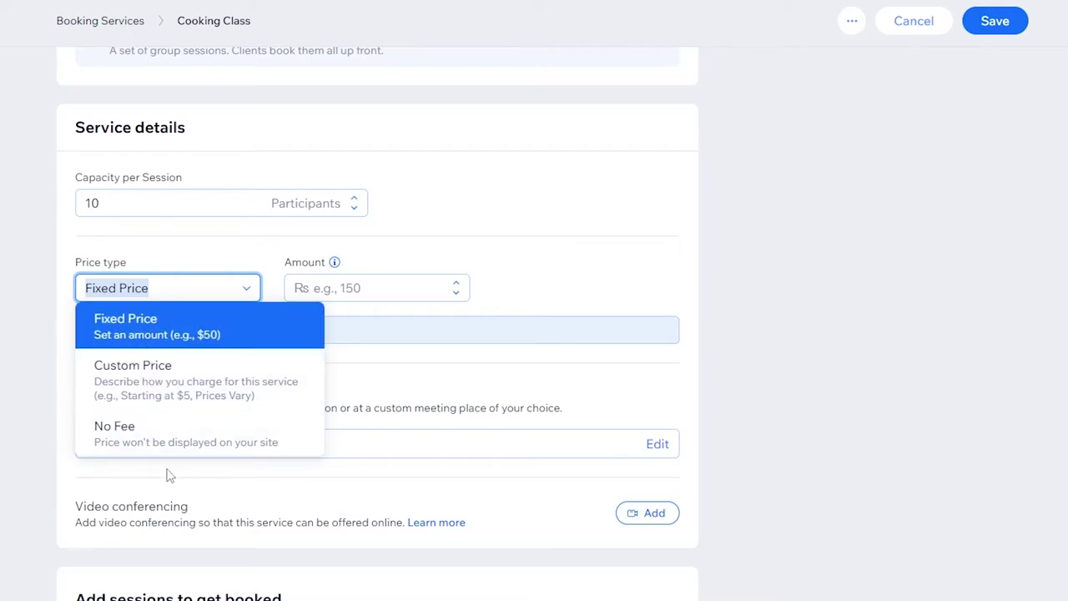
{"action": "left_click", "coordinate": [157, 380]}
{"action": "left_click", "coordinate": [351, 299]}
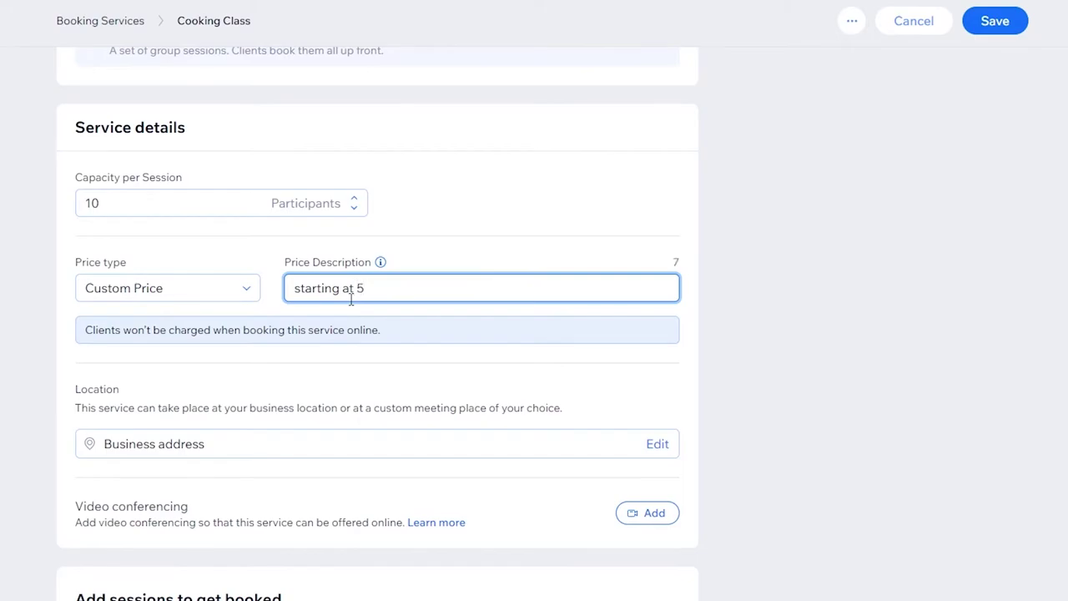
- Check the video conferencing options for the service and close them without adding one
{"action": "scroll", "coordinate": [152, 307], "scroll_direction": "down", "scroll_amount": 2}
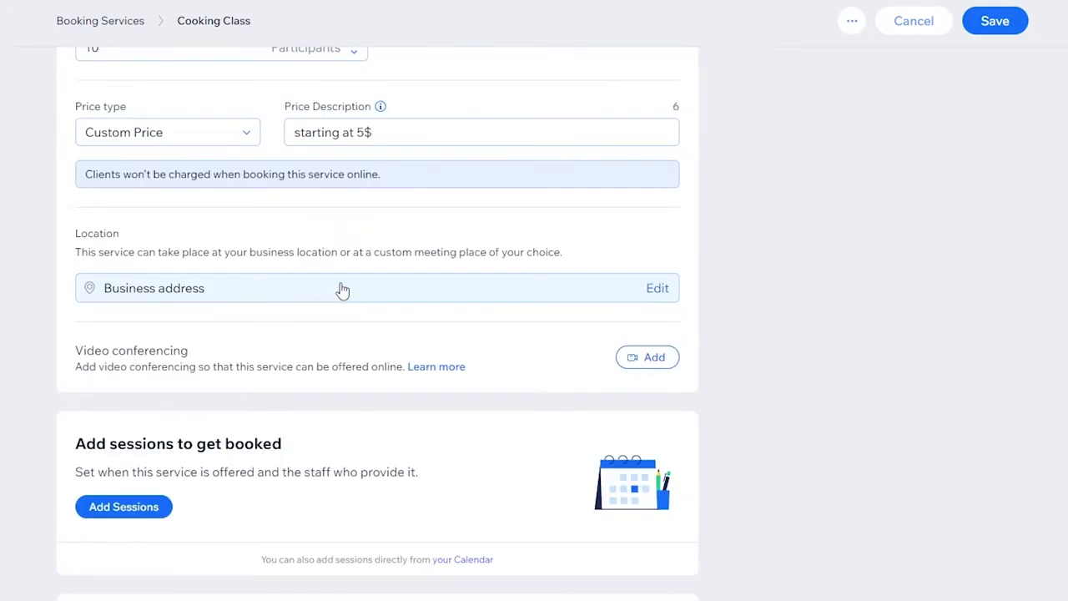
{"action": "scroll", "coordinate": [276, 317], "scroll_direction": "down", "scroll_amount": 2}
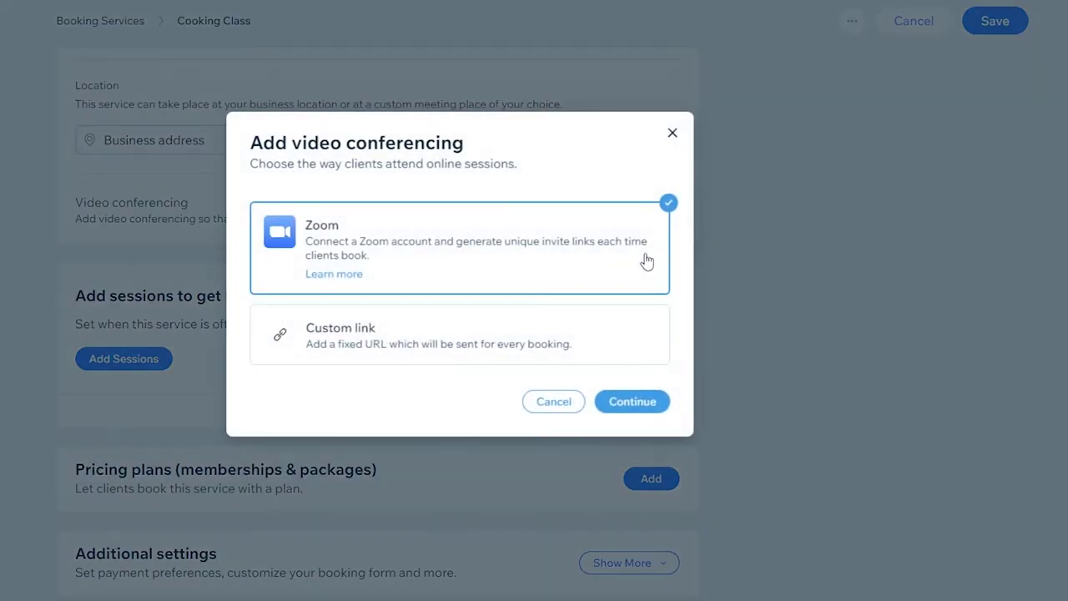
{"action": "left_click", "coordinate": [552, 404]}
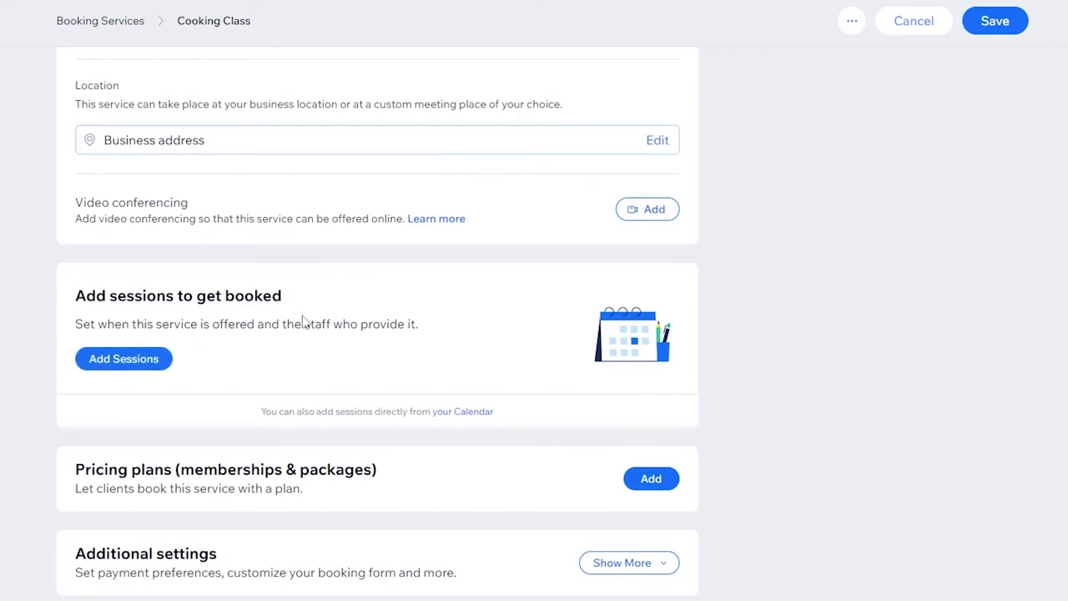
- Save the service to start scheduling its recurring sessions and set the session day to Monday
{"action": "left_click", "coordinate": [89, 365]}
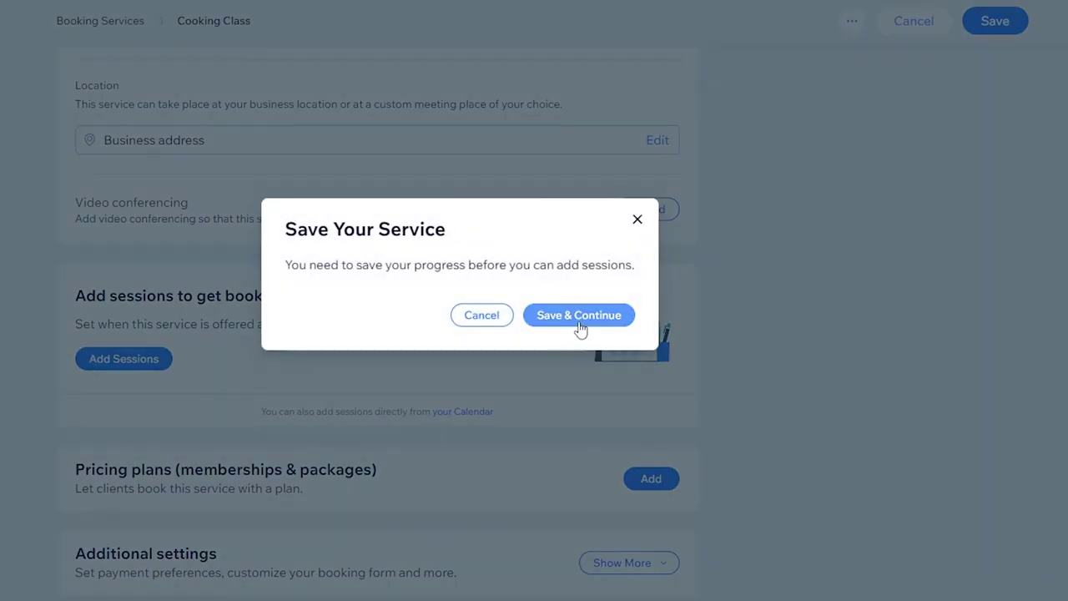
{"action": "left_click", "coordinate": [579, 315]}
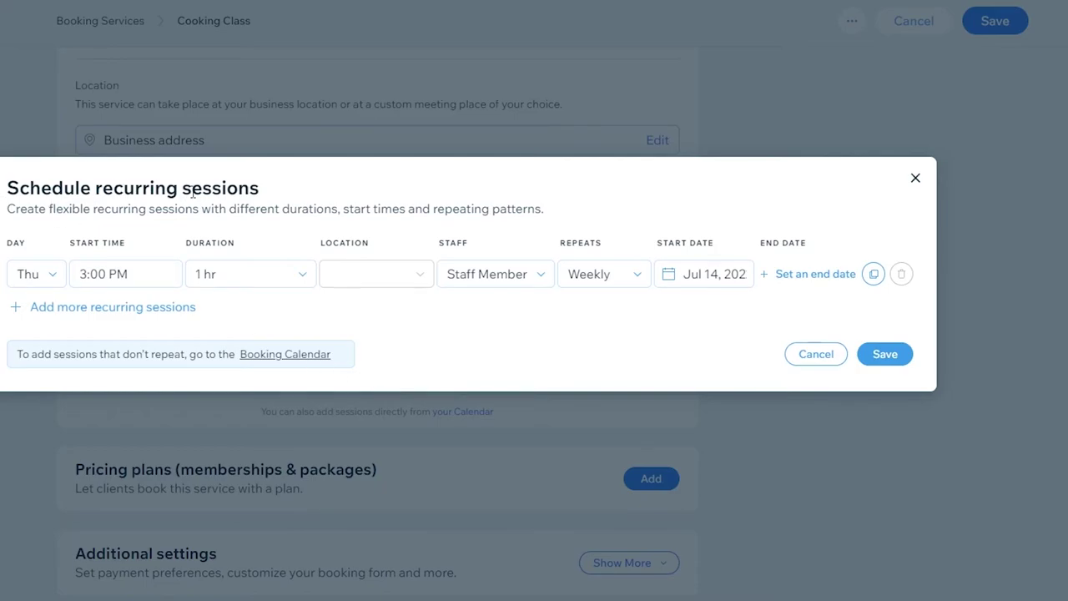
{"action": "left_click", "coordinate": [59, 279]}
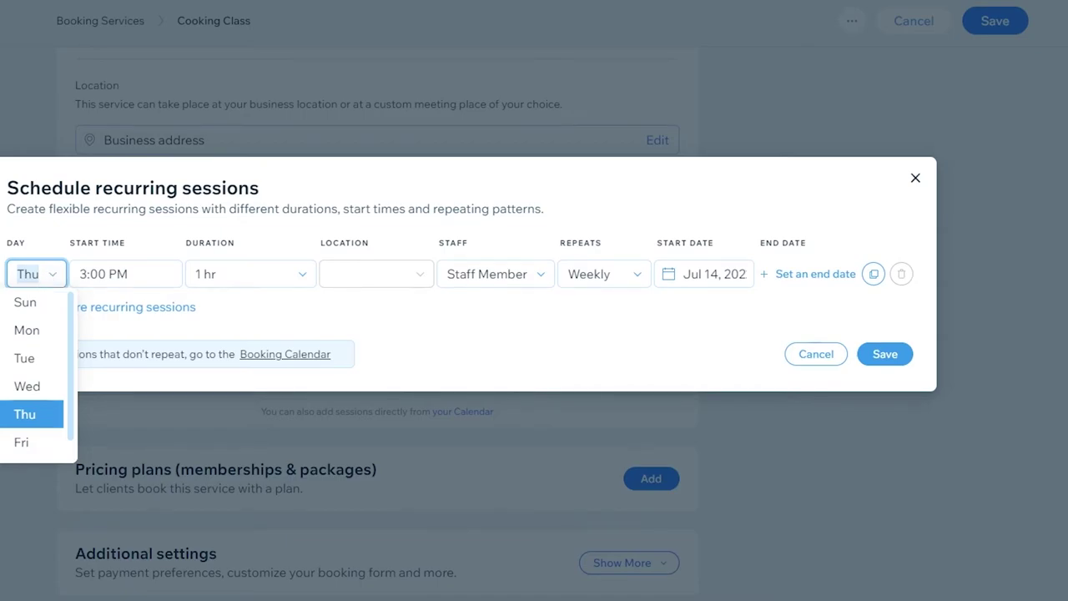
{"action": "left_click", "coordinate": [39, 338]}
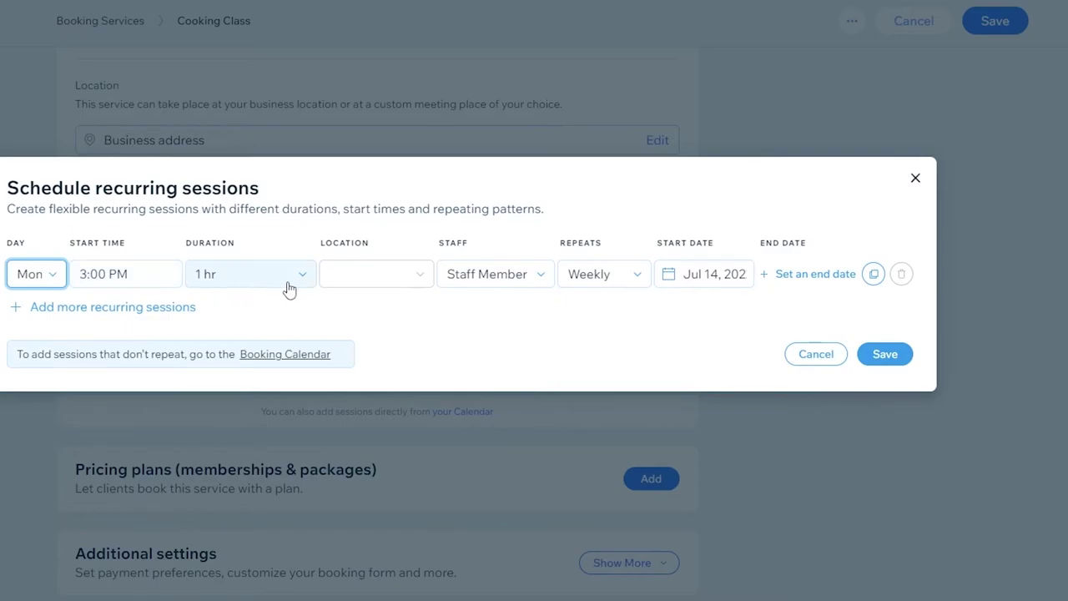
- Assign Staff Member #1 to the Monday session, keeping it weekly with July 14, 2022 as the start date
{"action": "mouse_move", "coordinate": [373, 284]}
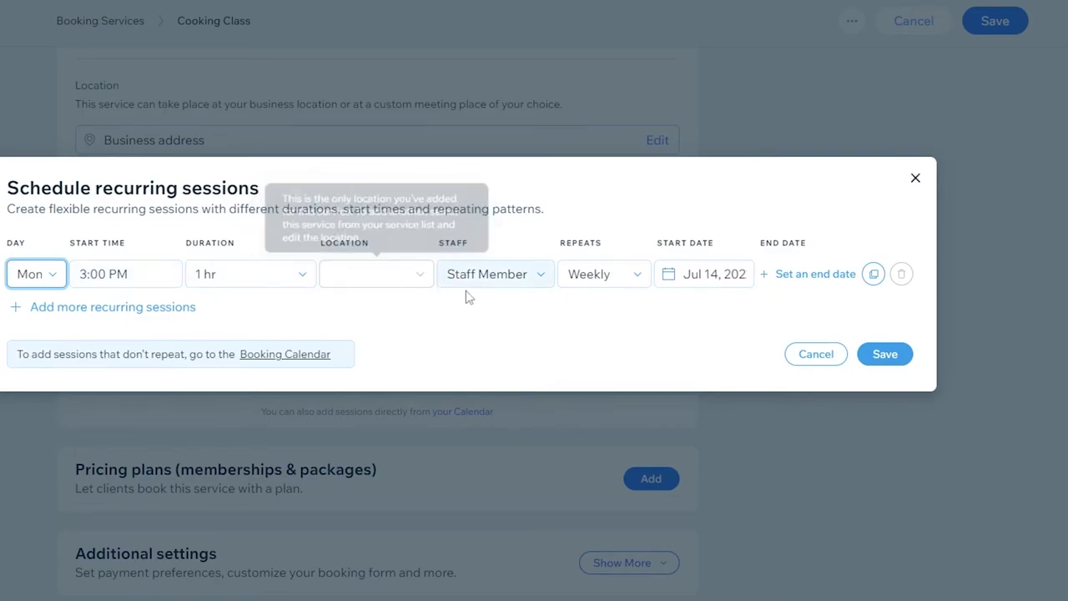
{"action": "left_click", "coordinate": [529, 282]}
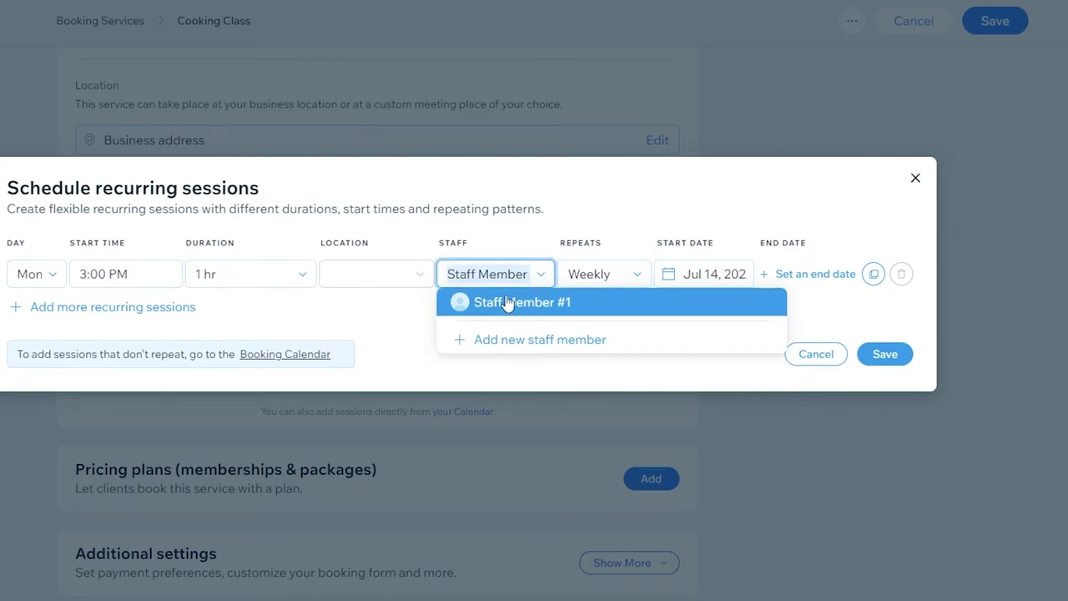
{"action": "left_click", "coordinate": [496, 304]}
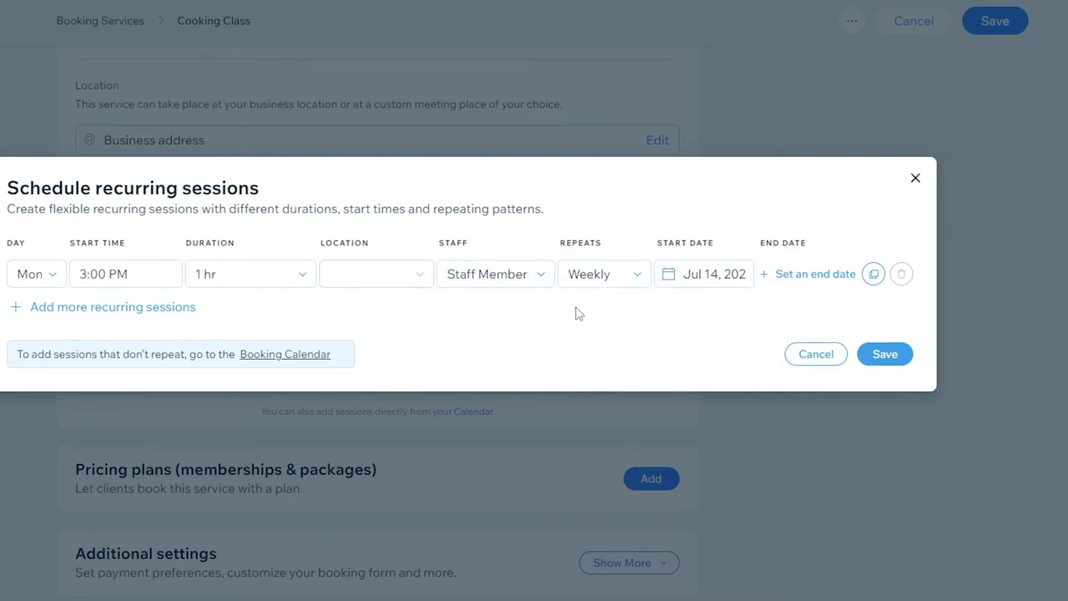
{"action": "left_click", "coordinate": [635, 282]}
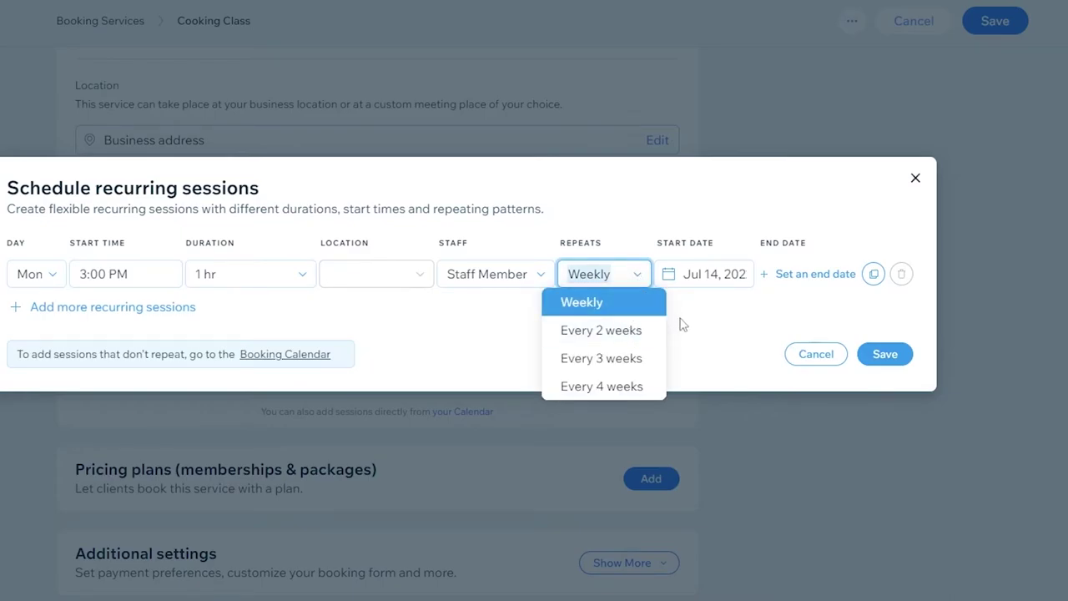
{"action": "left_click", "coordinate": [731, 270]}
{"action": "left_click", "coordinate": [748, 283]}
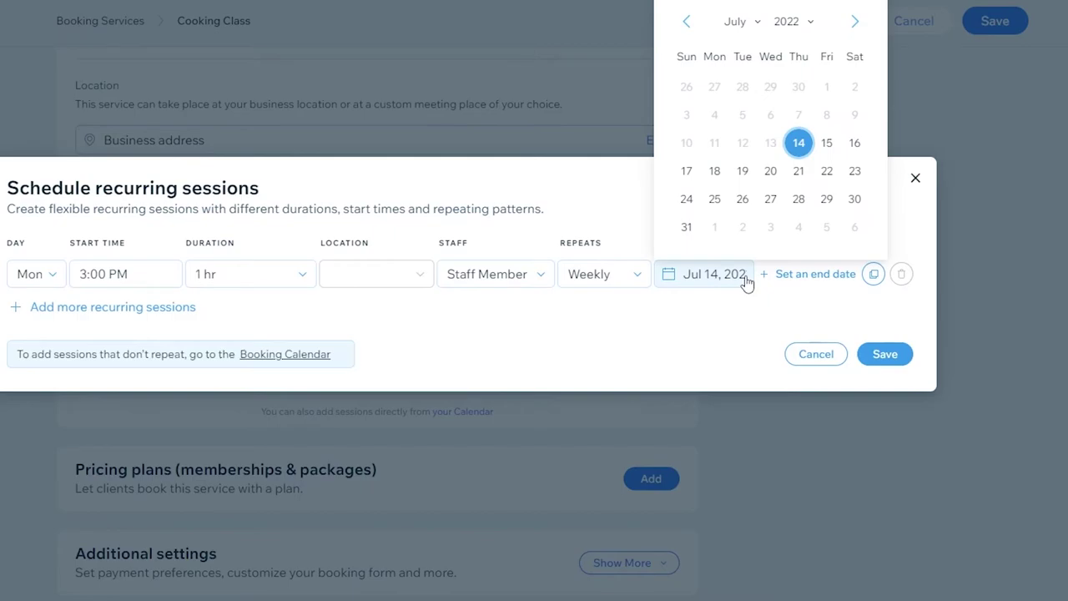
{"action": "left_click", "coordinate": [806, 148]}
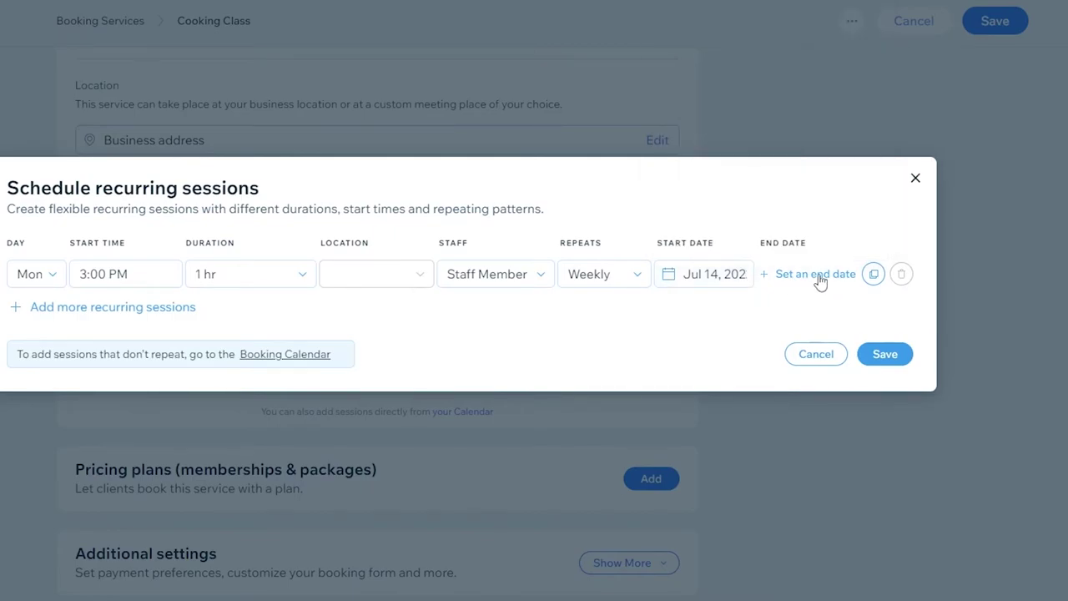
- Keep July 14, 2022 as the Monday session's start date and save the recurring session schedule
{"action": "left_click", "coordinate": [732, 284]}
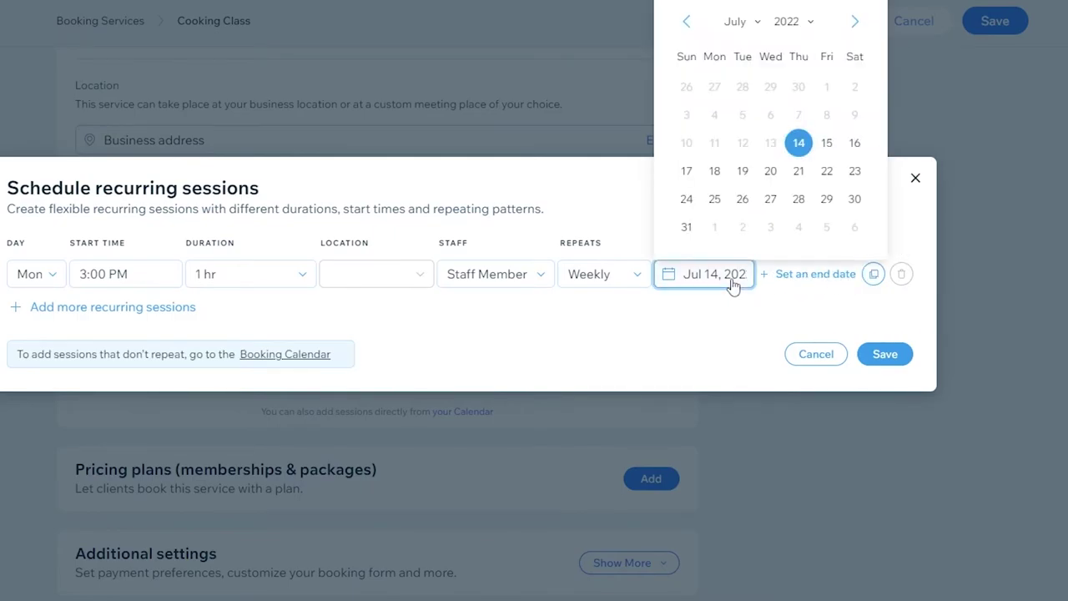
{"action": "left_click", "coordinate": [657, 308]}
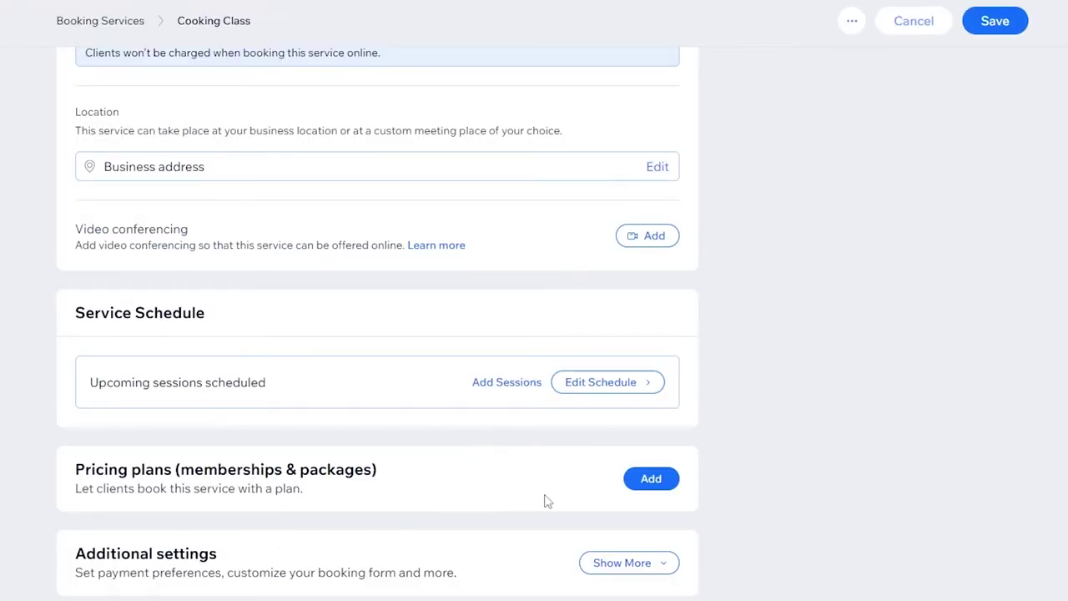
- Expand the service's additional settings and review the online booking preferences, group booking preferences and booking form
{"action": "left_click", "coordinate": [631, 564]}
{"action": "scroll", "coordinate": [338, 534], "scroll_direction": "down", "scroll_amount": 3}
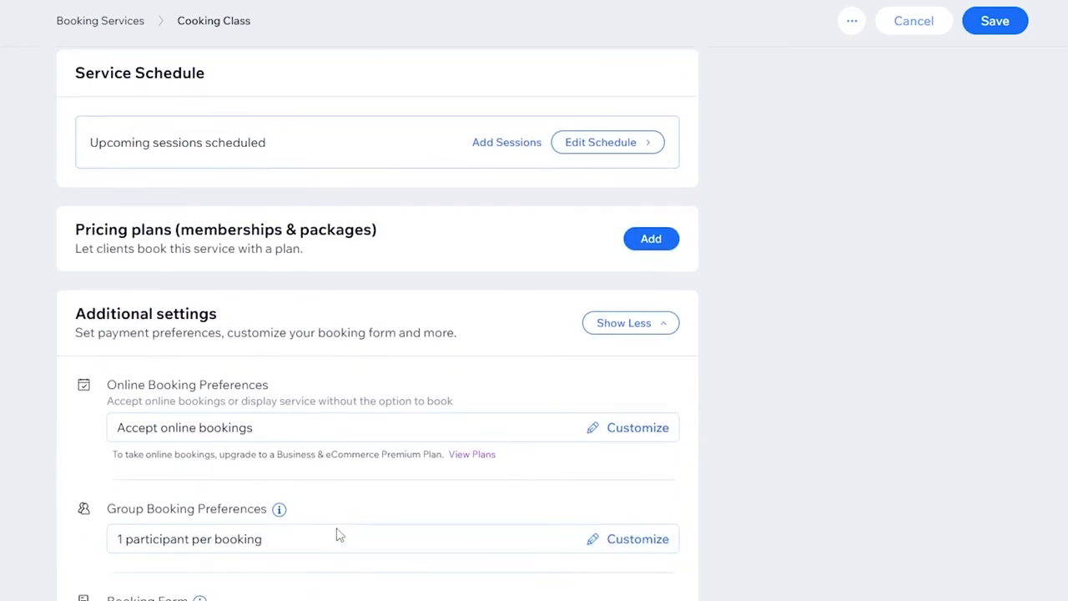
{"action": "scroll", "coordinate": [338, 534], "scroll_direction": "down", "scroll_amount": 1}
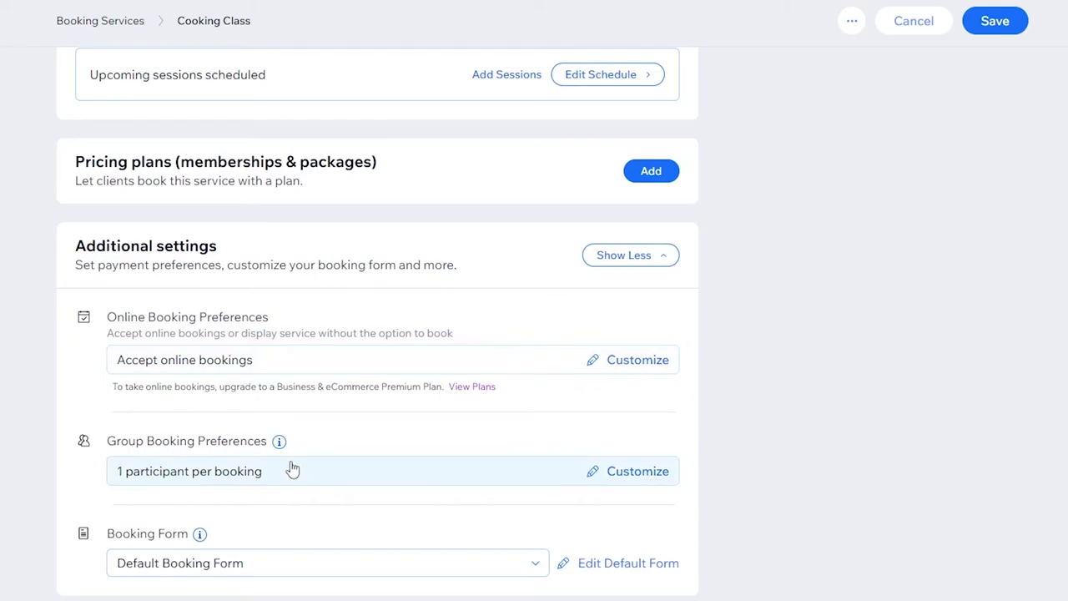
{"action": "scroll", "coordinate": [742, 449], "scroll_direction": "up", "scroll_amount": 15}
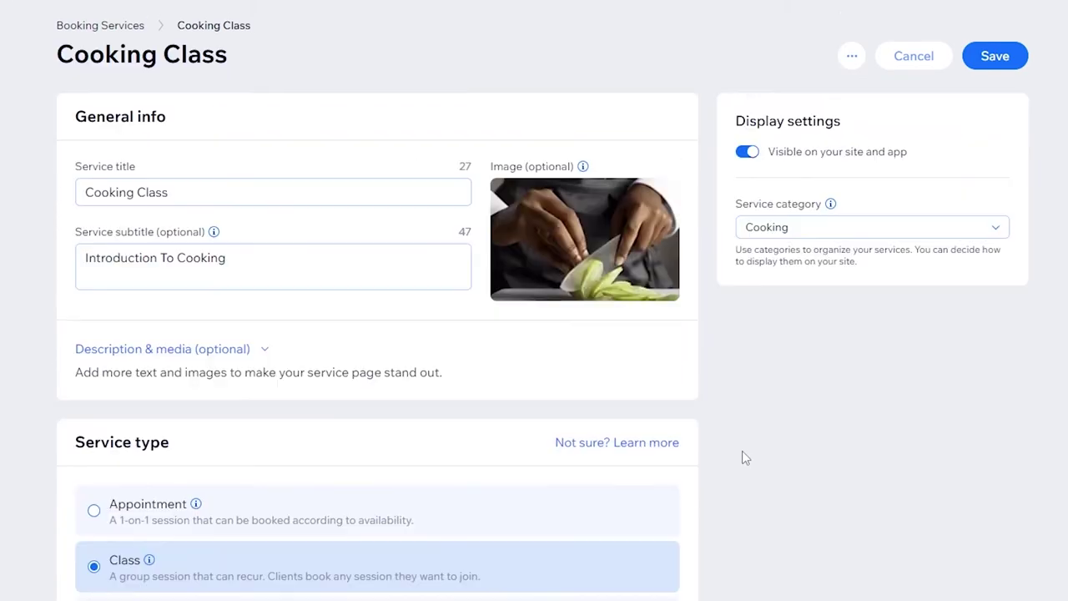
- Save the Cooking Class service and return to the site editor without upgrading the plan
{"action": "left_click", "coordinate": [991, 53]}
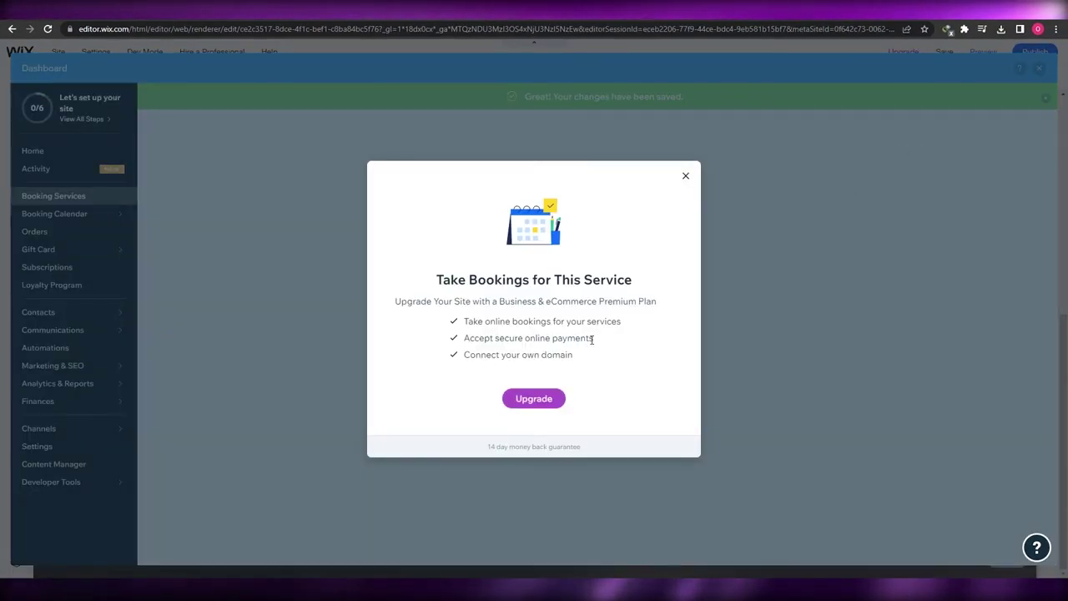
{"action": "left_click", "coordinate": [685, 176]}
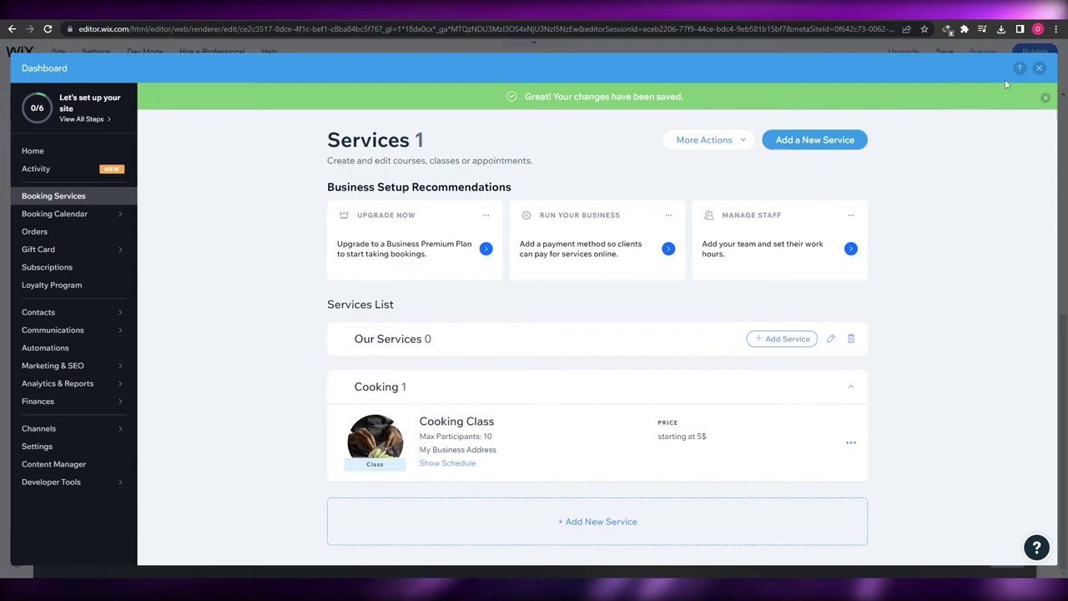
{"action": "left_click", "coordinate": [1039, 68]}
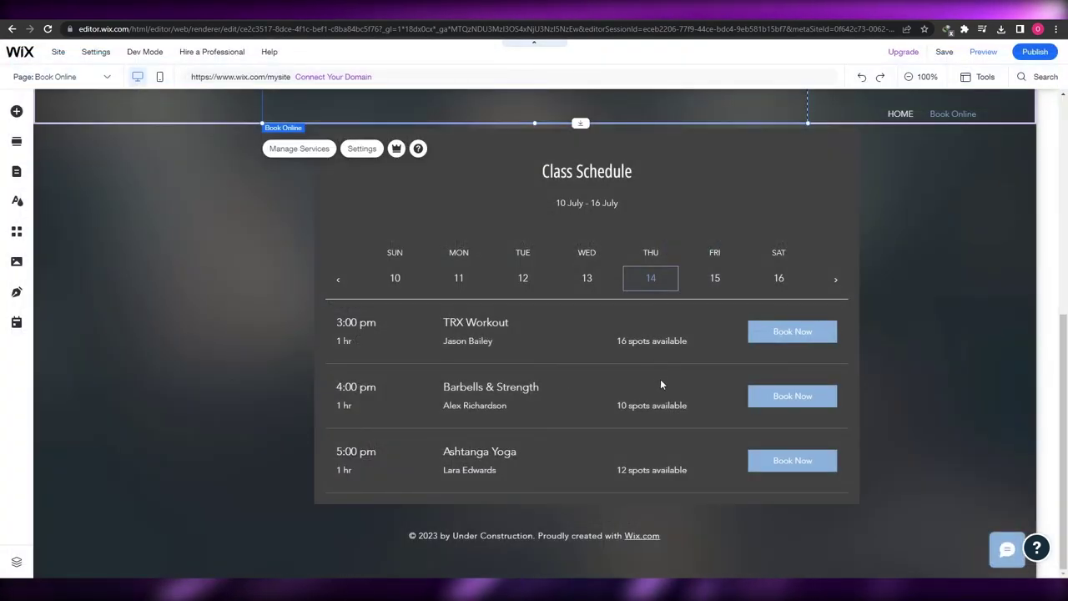
- Review the Cooking Class card under Our Services and its session in the Class Schedule on the Book Online page
{"action": "scroll", "coordinate": [698, 440], "scroll_direction": "up", "scroll_amount": 2}
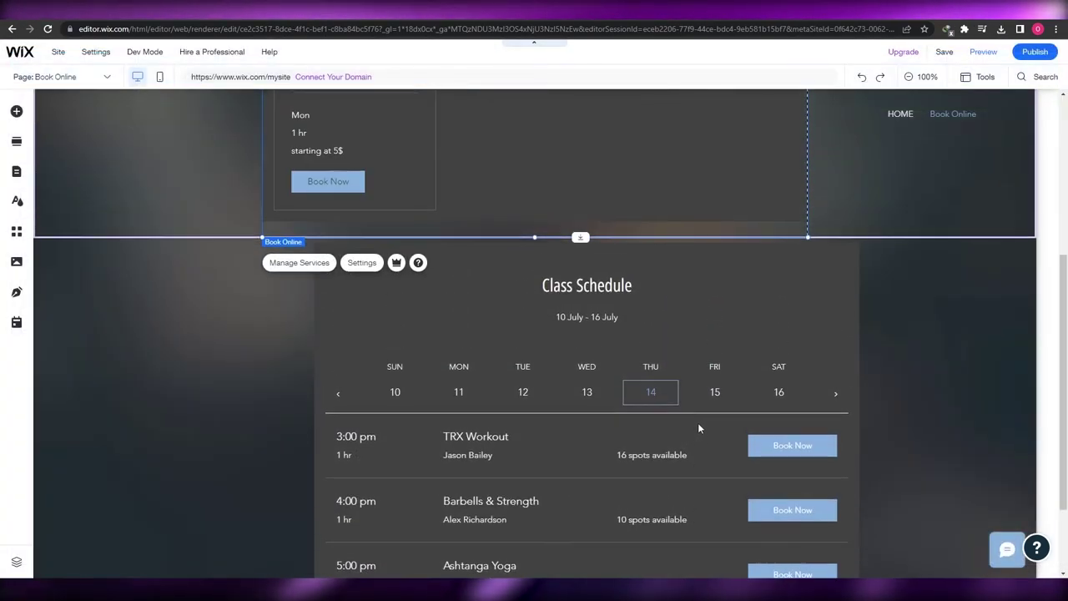
{"action": "scroll", "coordinate": [699, 427], "scroll_direction": "up", "scroll_amount": 5}
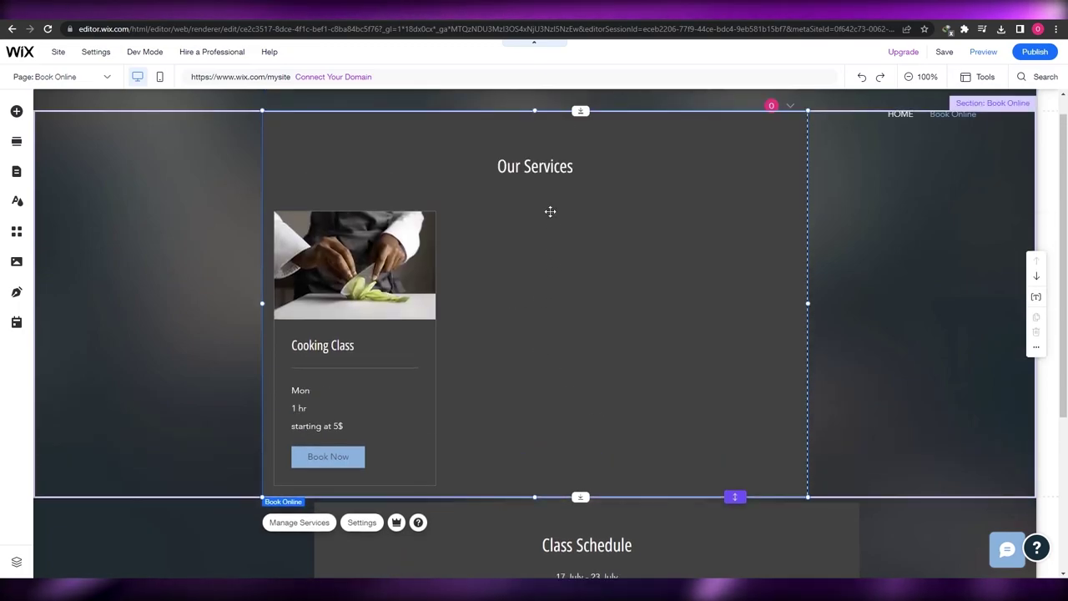
{"action": "scroll", "coordinate": [339, 474], "scroll_direction": "down", "scroll_amount": 3}
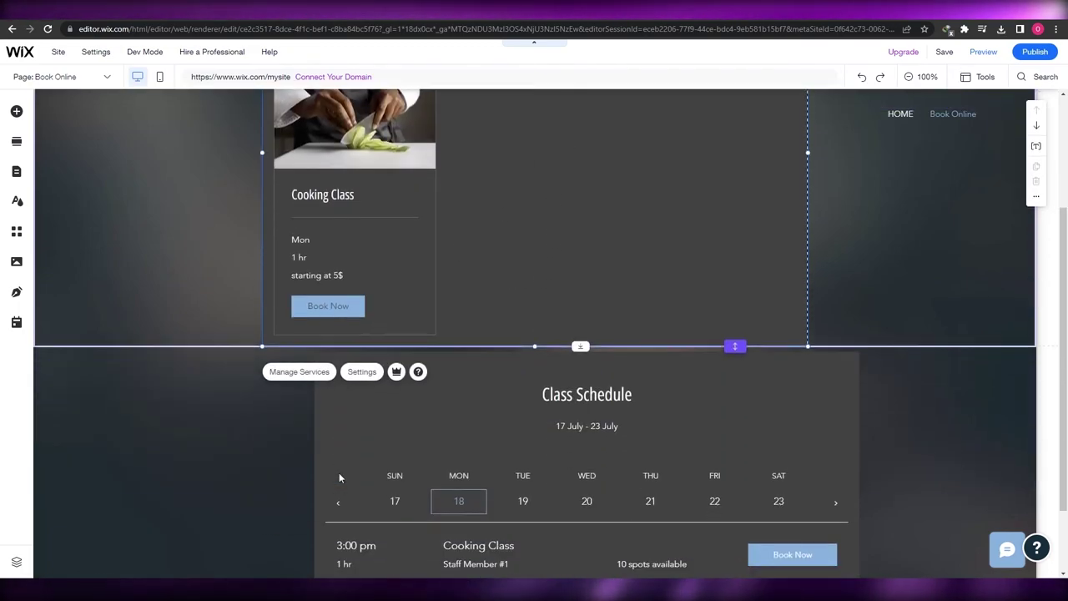
{"action": "scroll", "coordinate": [384, 401], "scroll_direction": "down", "scroll_amount": 2}
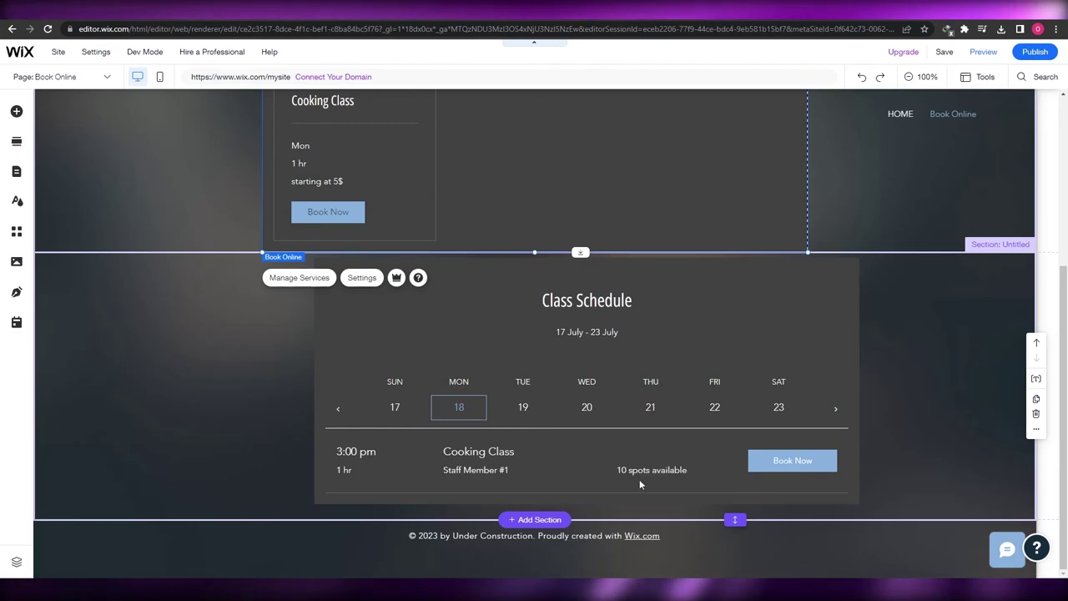
{"action": "scroll", "coordinate": [639, 479], "scroll_direction": "up", "scroll_amount": 4}
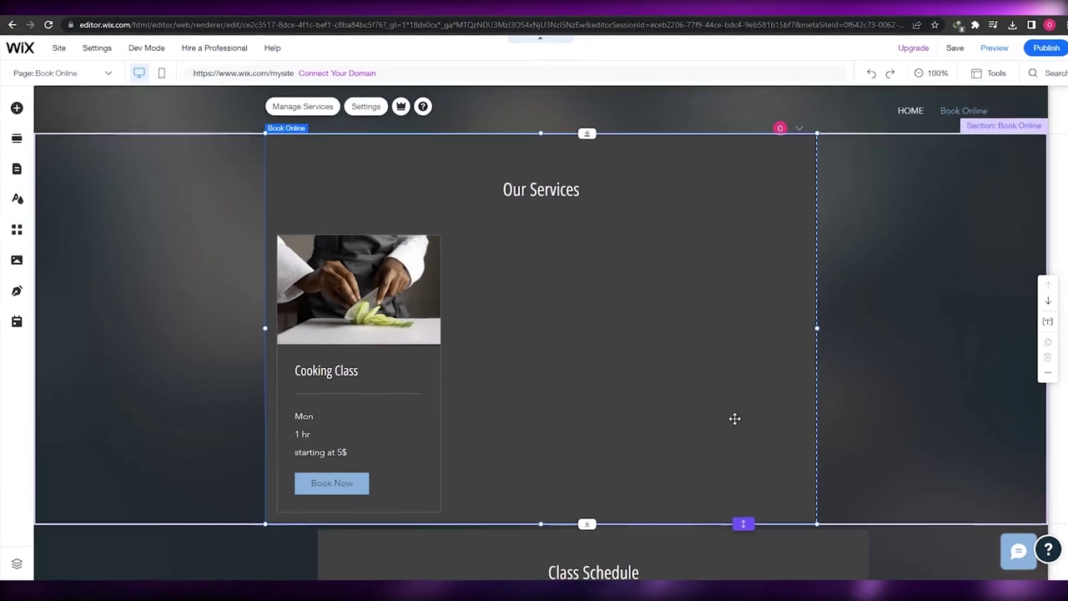
- Search the Wix App Market for the trending topic "bookings" and browse the available booking apps
{"action": "left_click", "coordinate": [18, 232]}
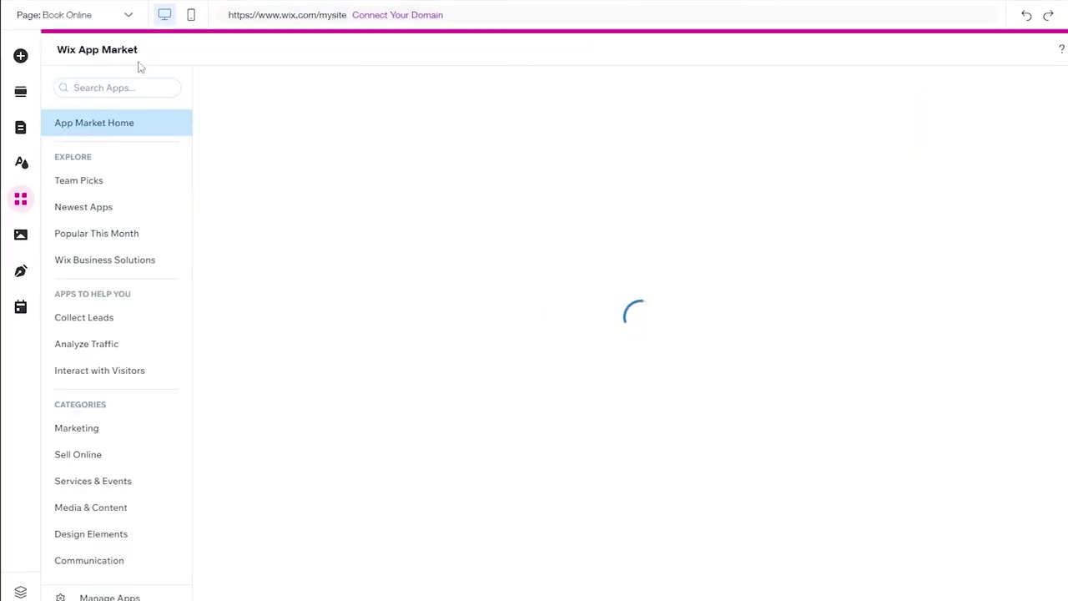
{"action": "left_click", "coordinate": [130, 89]}
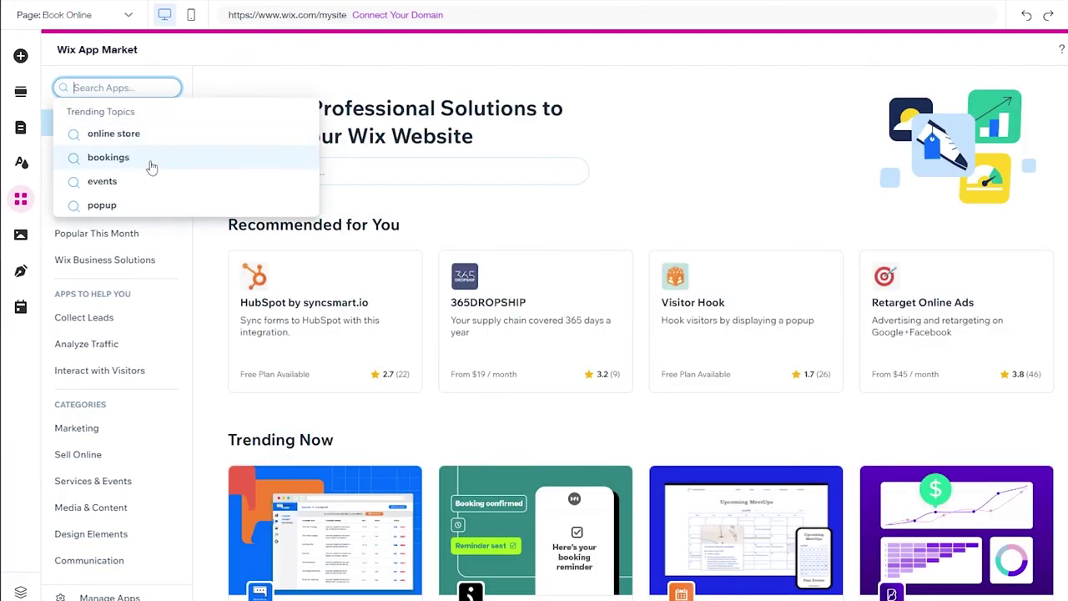
{"action": "left_click", "coordinate": [109, 158]}
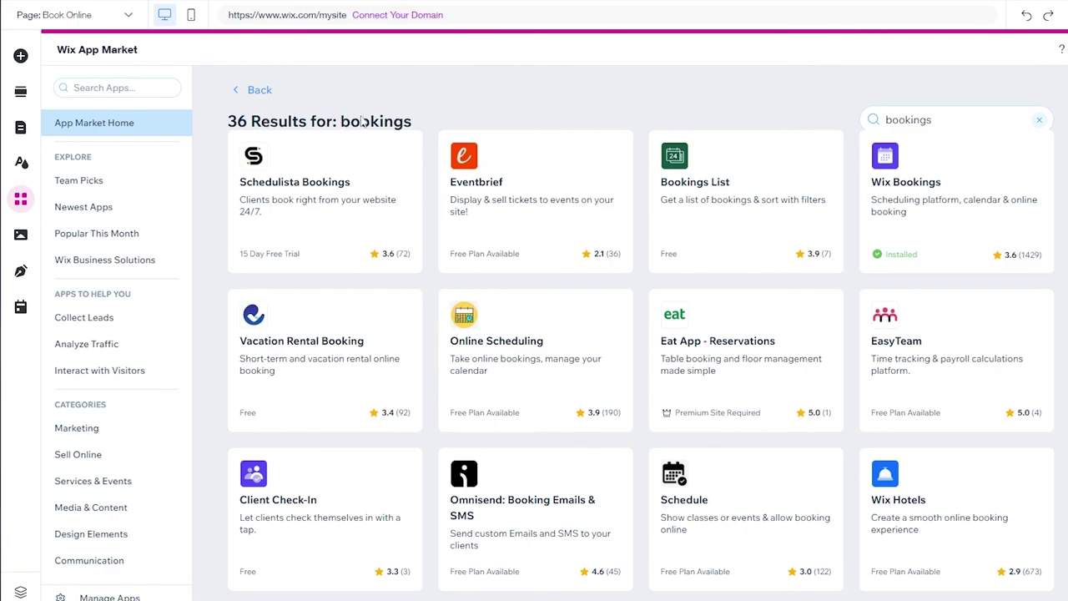
{"action": "scroll", "coordinate": [447, 119], "scroll_direction": "down", "scroll_amount": 9}
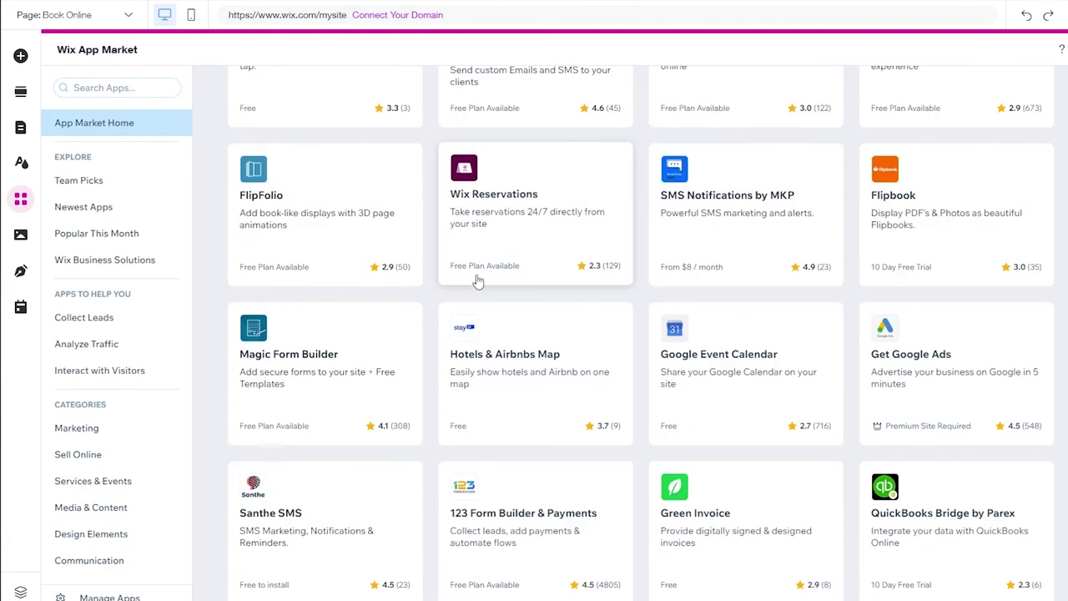
{"action": "scroll", "coordinate": [557, 321], "scroll_direction": "up", "scroll_amount": 9}
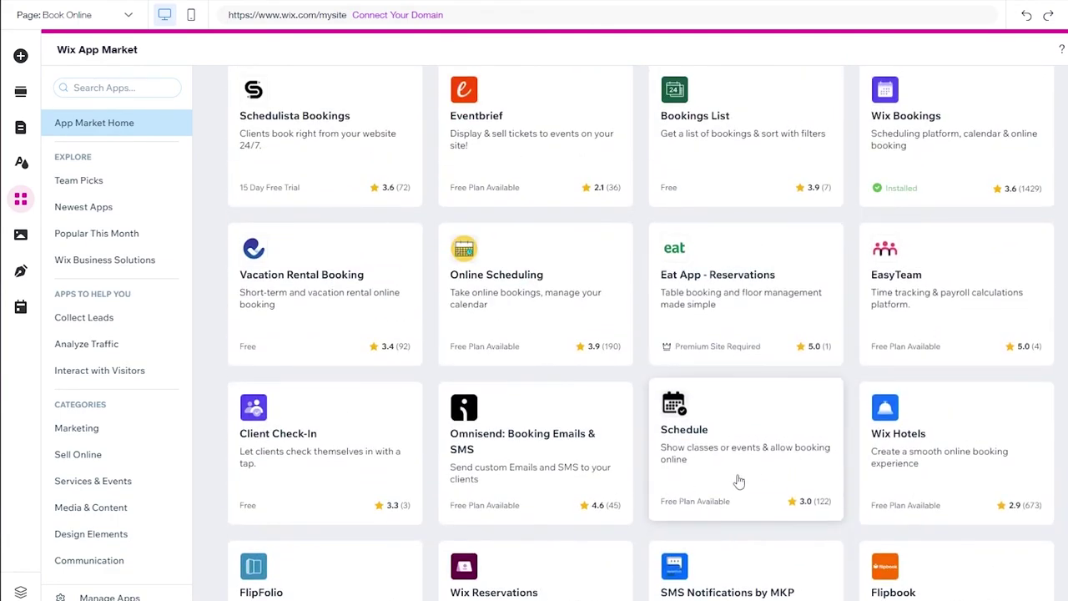
{"action": "scroll", "coordinate": [763, 460], "scroll_direction": "up", "scroll_amount": 2}
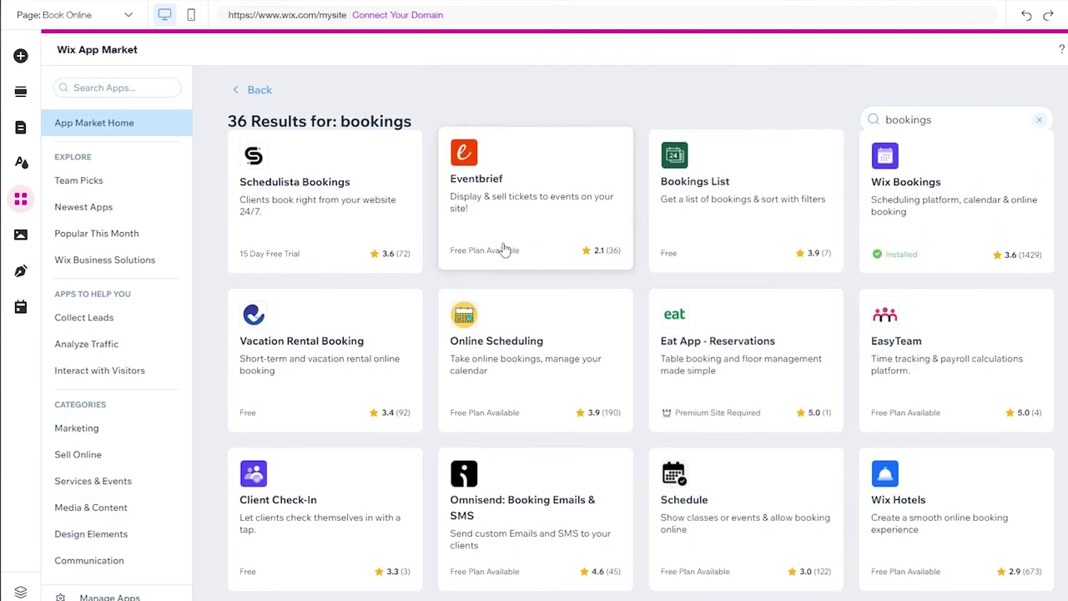